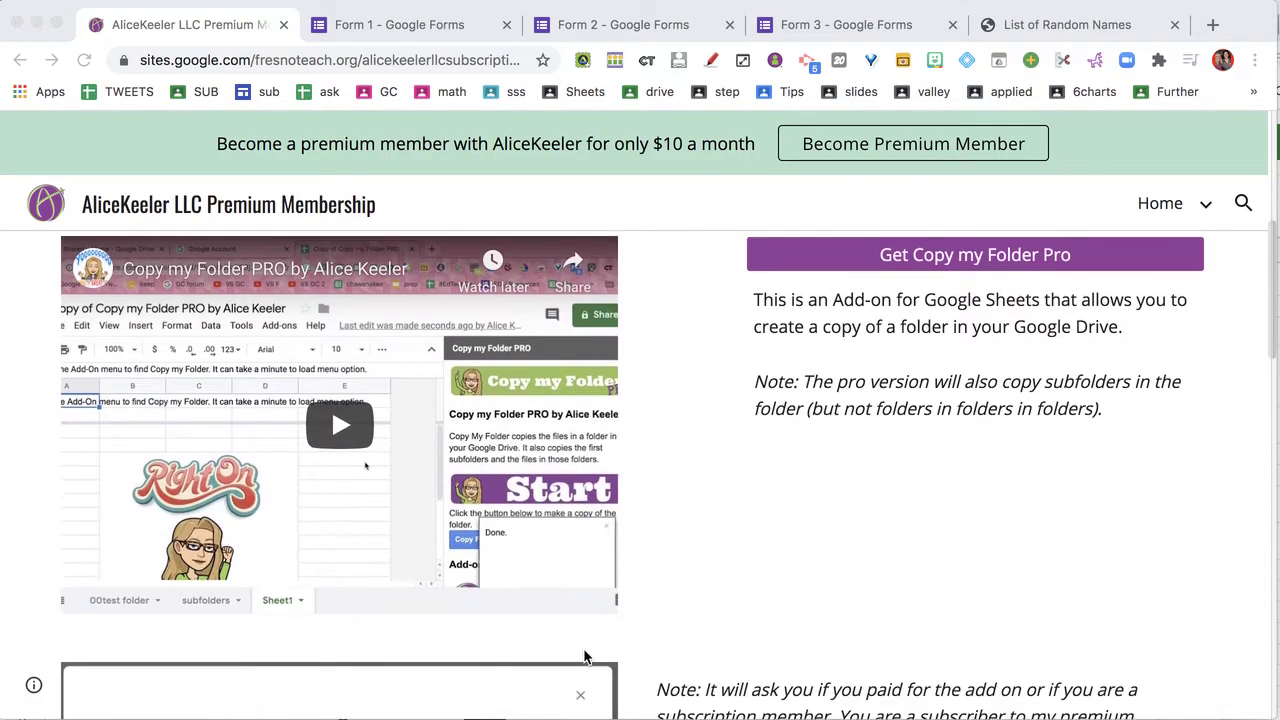
Scroll the membership page down to the Check In Response Form add-on section
scroll(586, 656, down, 5)
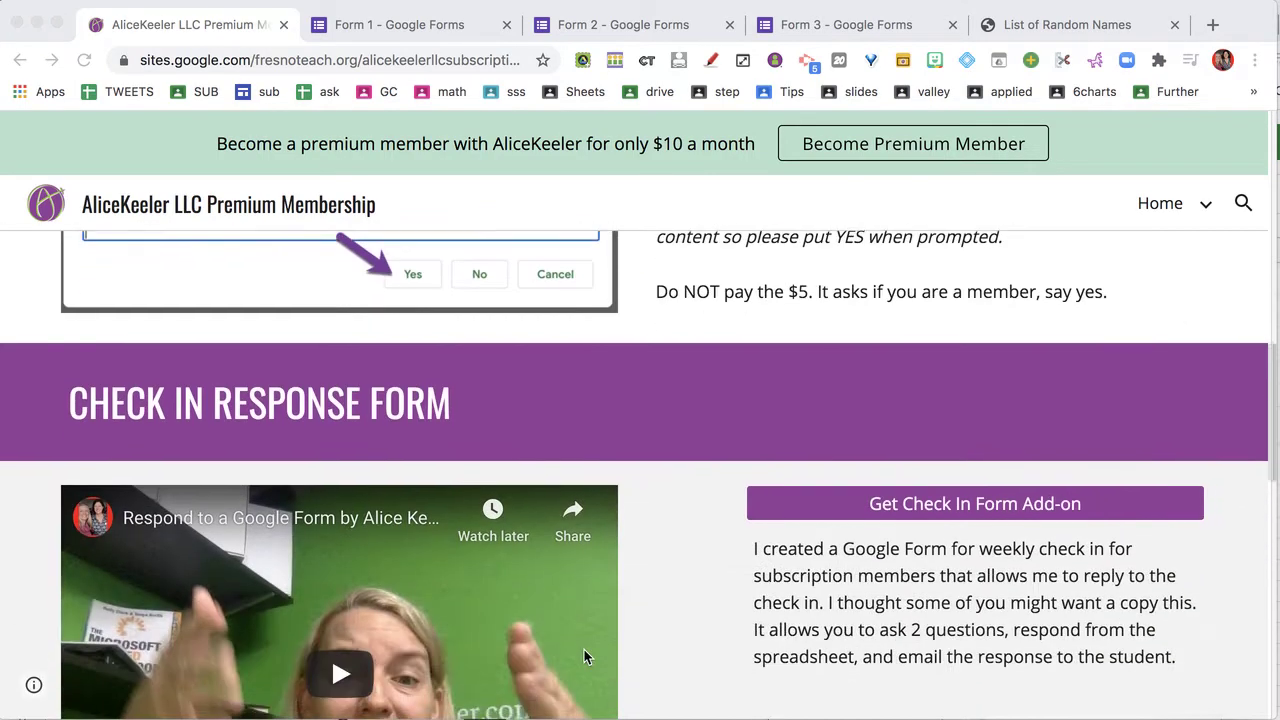
scroll(586, 656, down, 6)
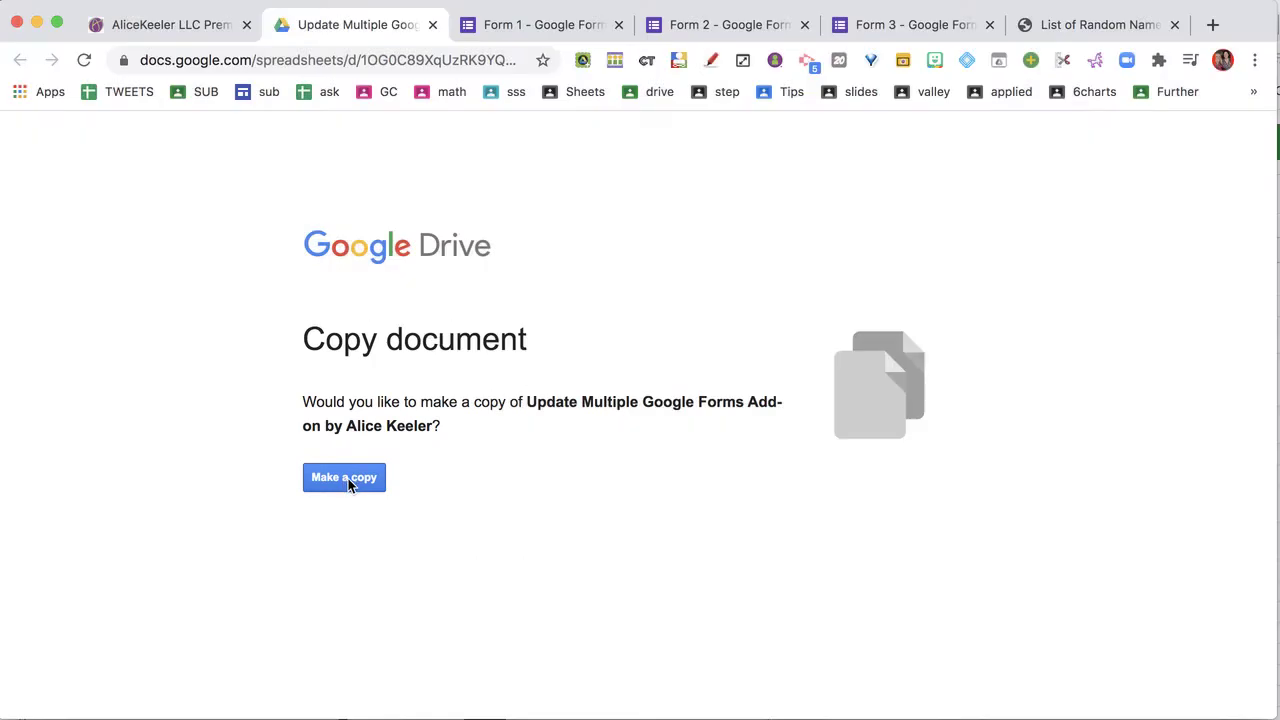
Make a personal copy of the Update Multiple Google Forms add-on spreadsheet
click(362, 485)
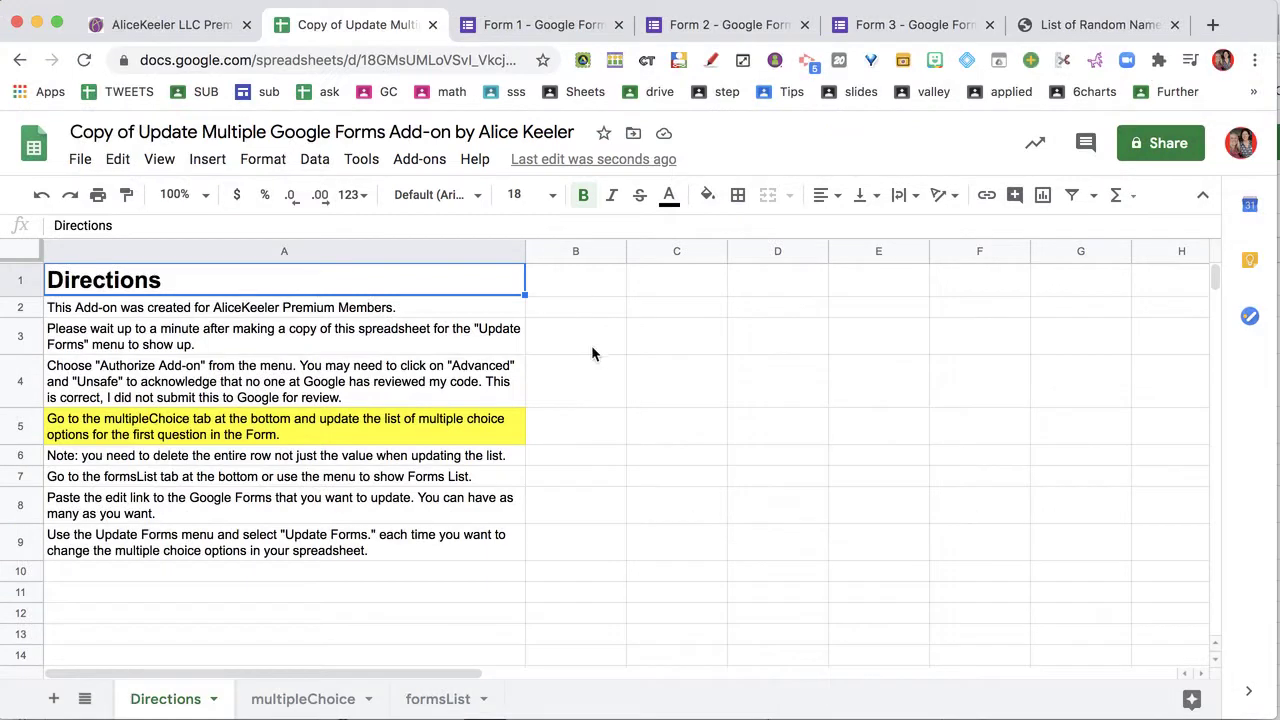
Run Update Forms > Authorize Add-on and allow the script access to the account
click(591, 345)
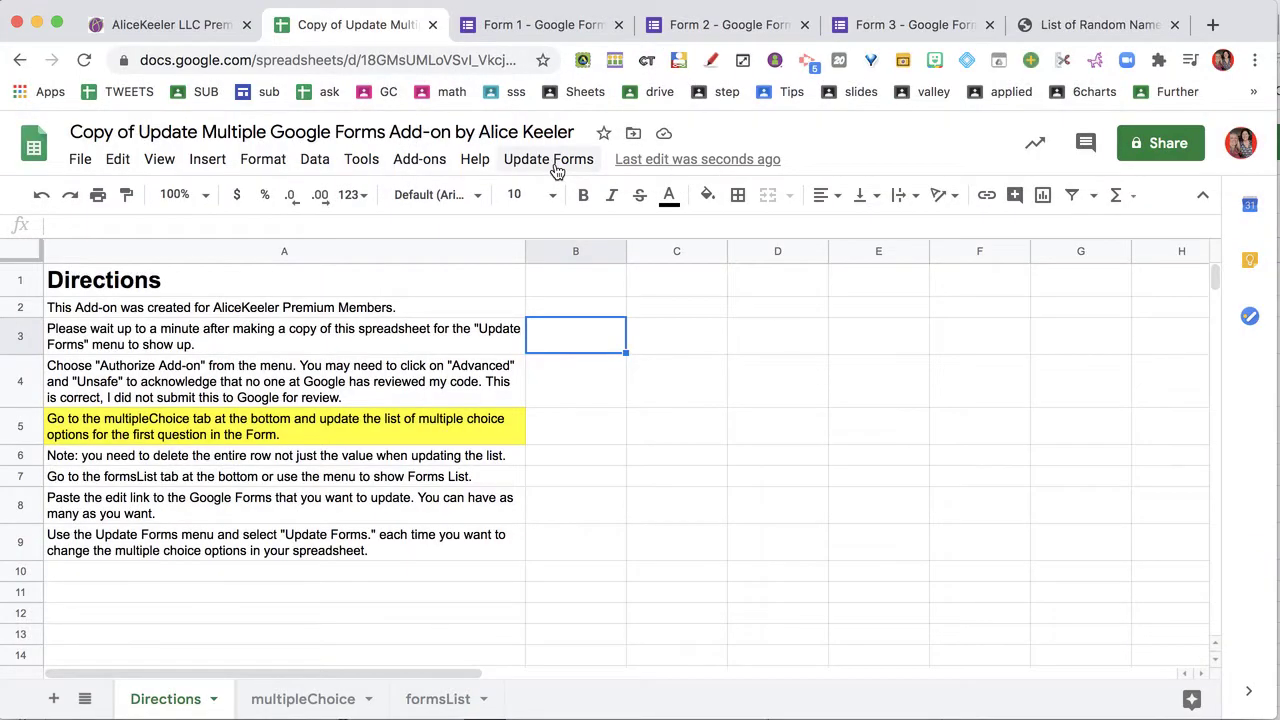
click(553, 160)
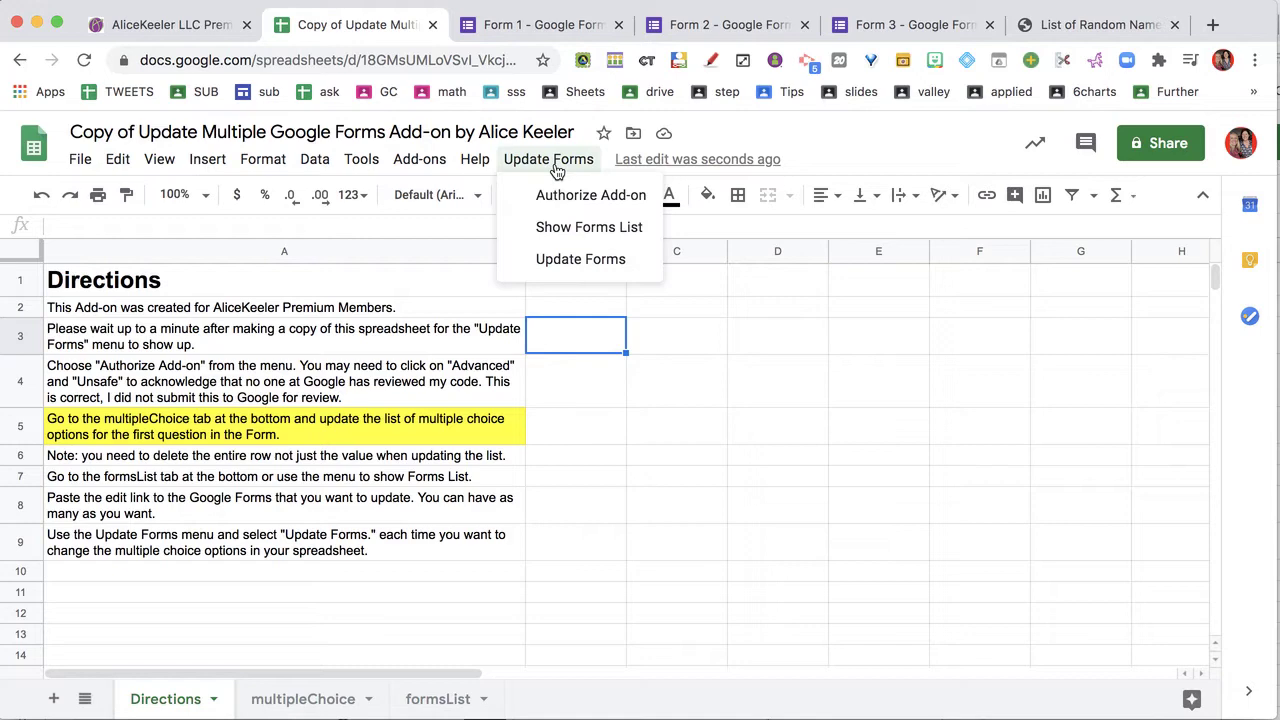
click(557, 165)
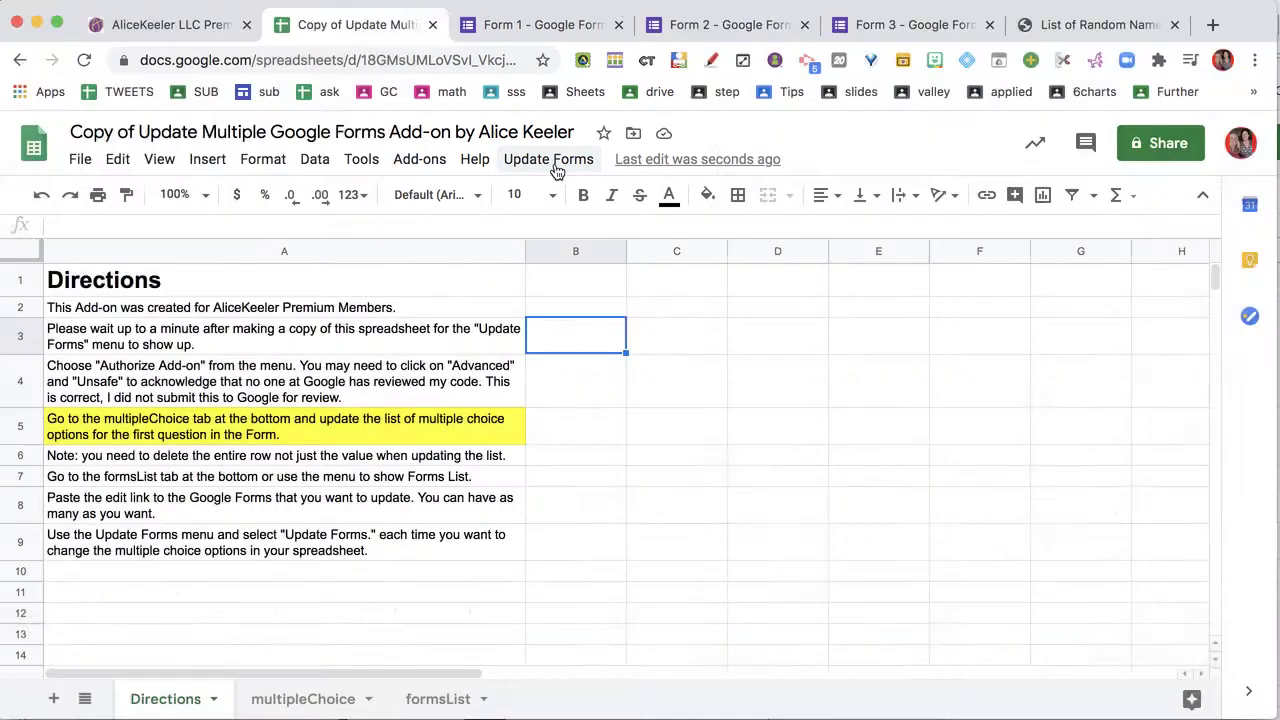
click(557, 165)
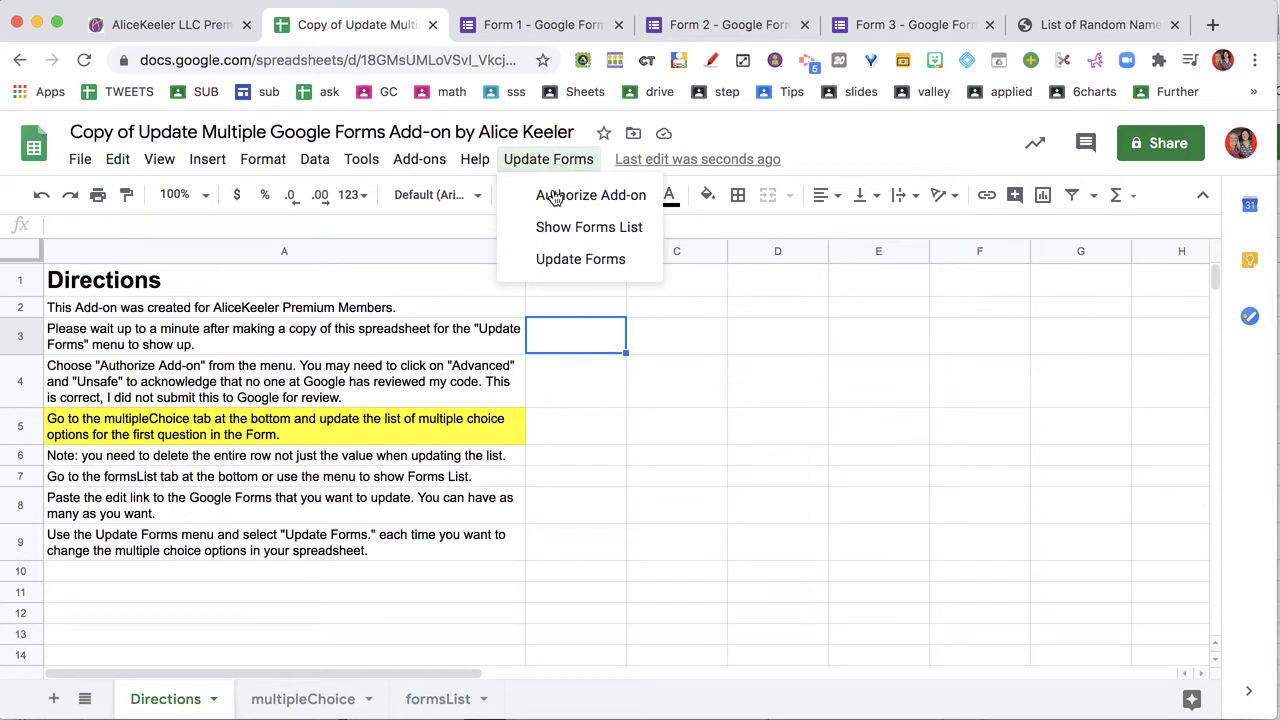
click(556, 197)
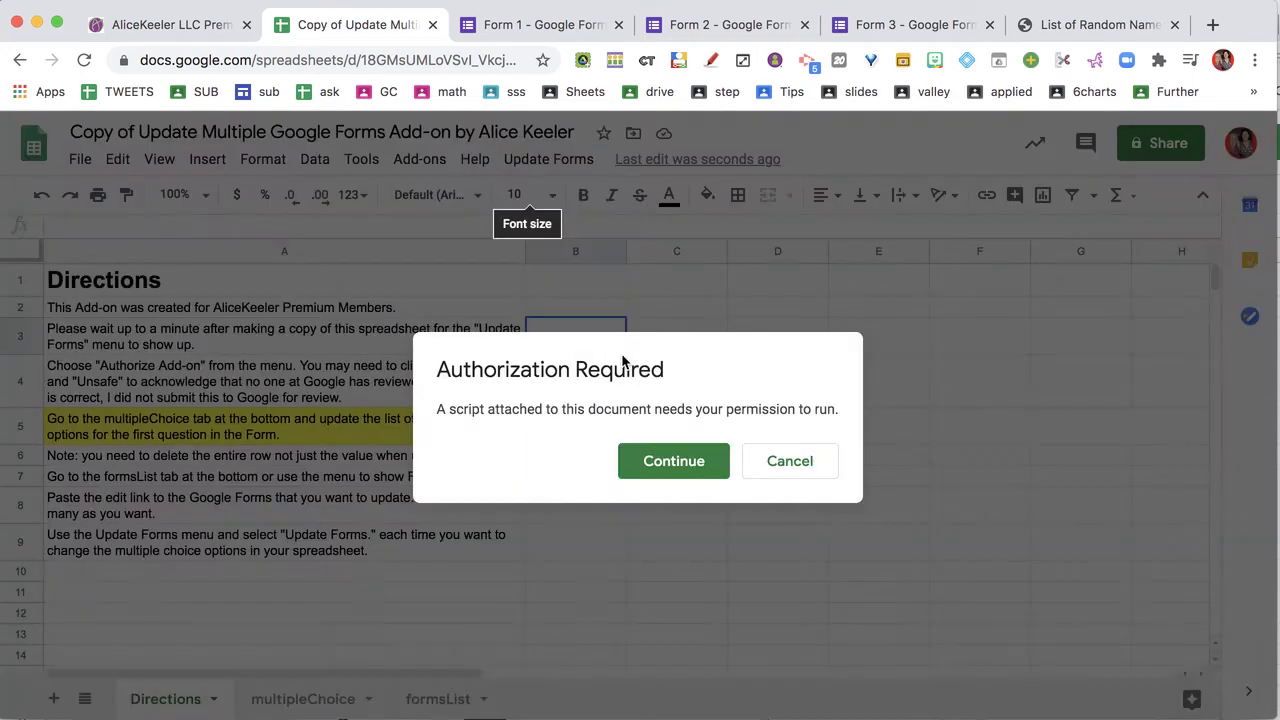
click(660, 474)
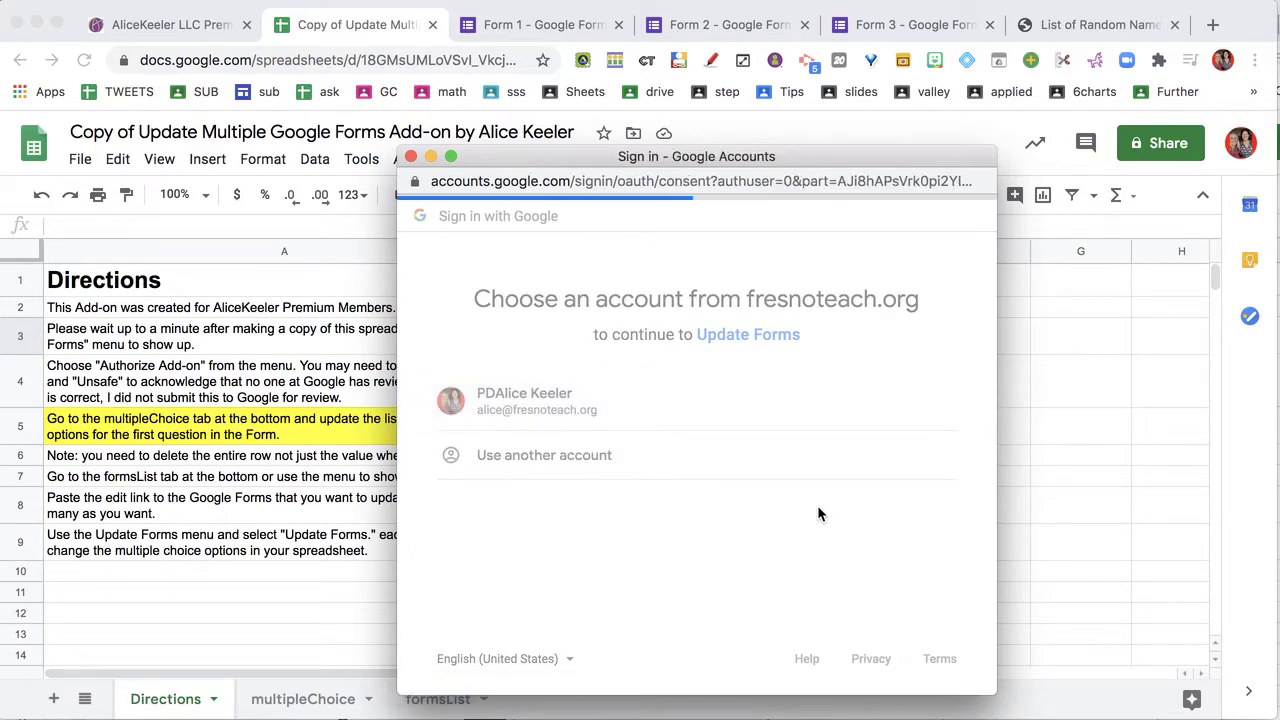
scroll(817, 505, down, 3)
click(897, 566)
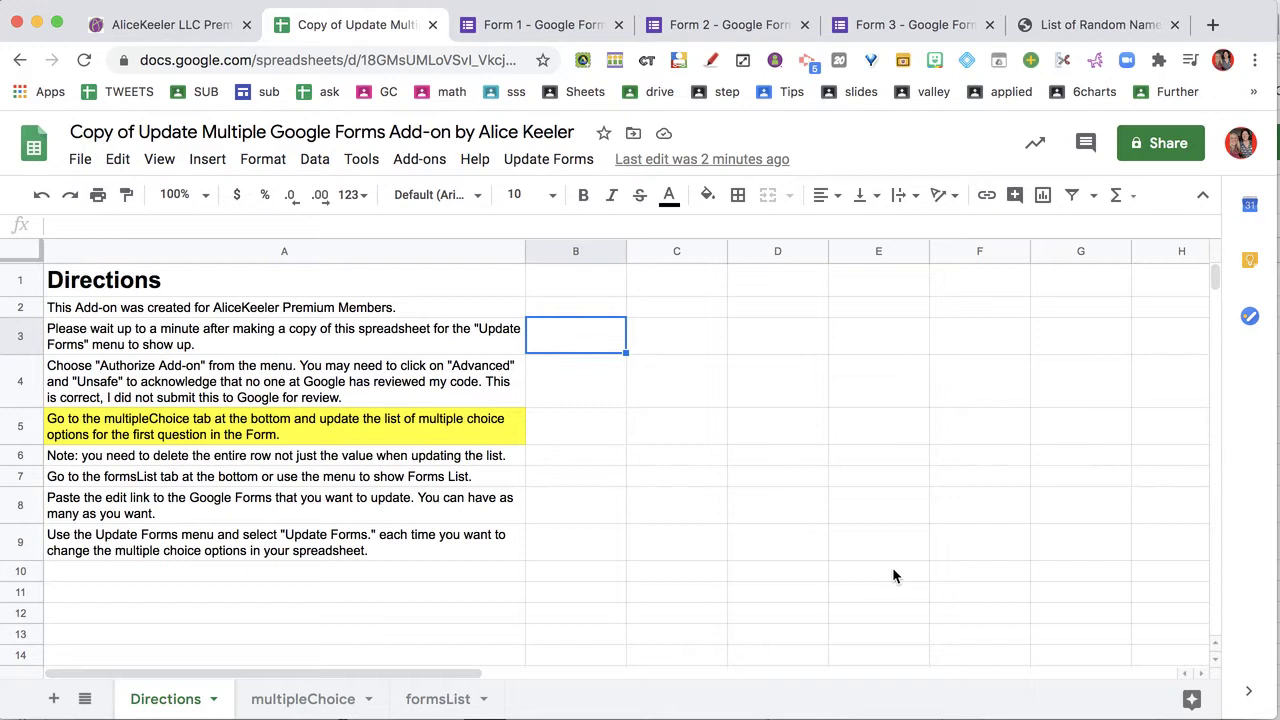
Switch to the multipleChoice sheet
click(568, 163)
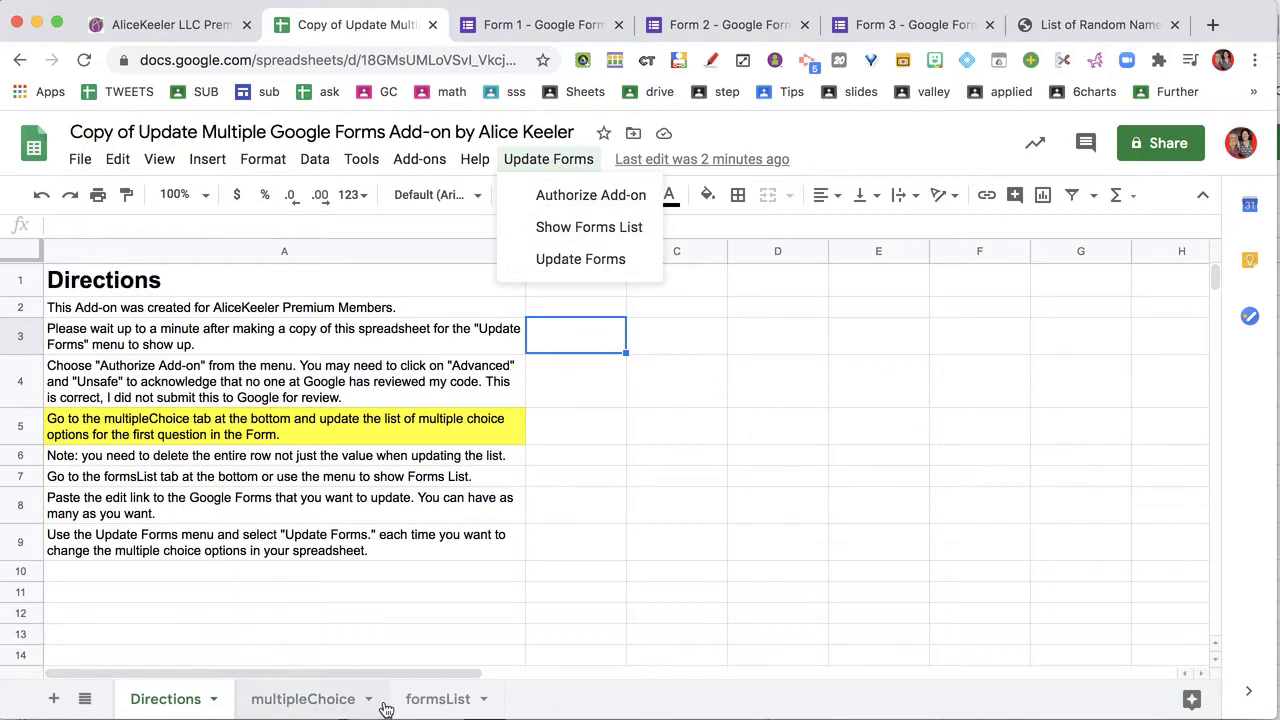
click(324, 655)
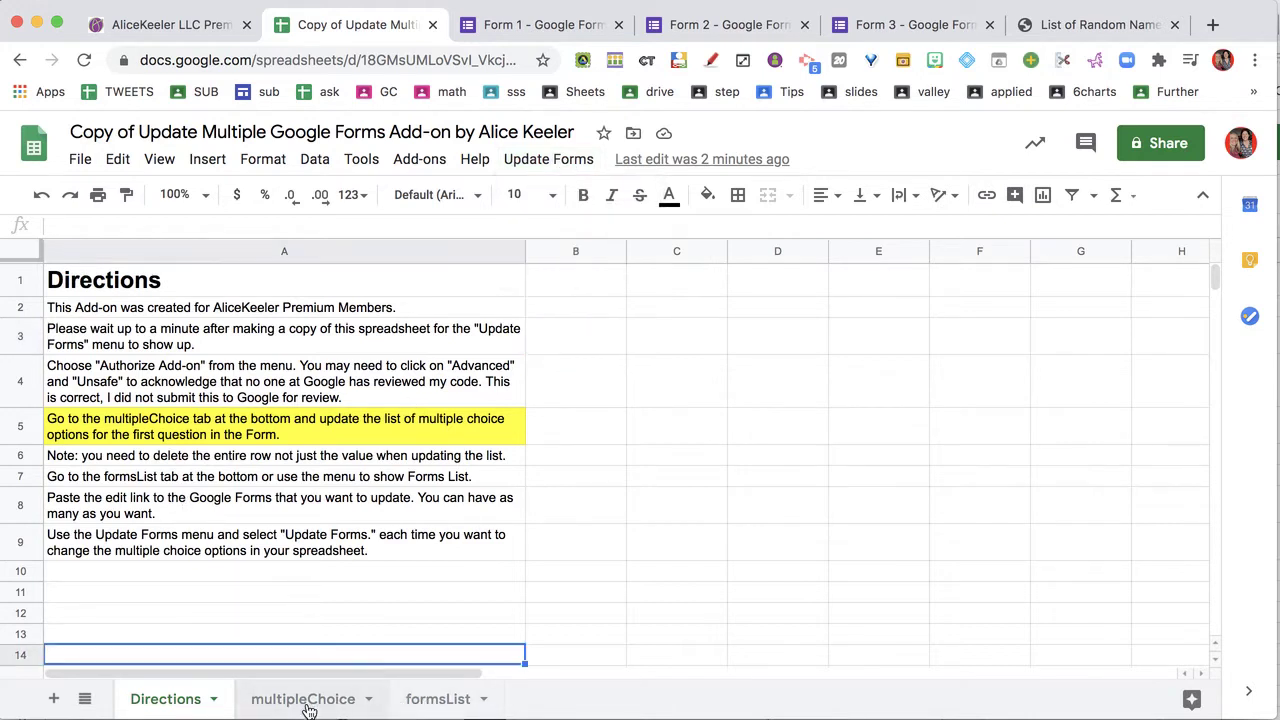
click(305, 700)
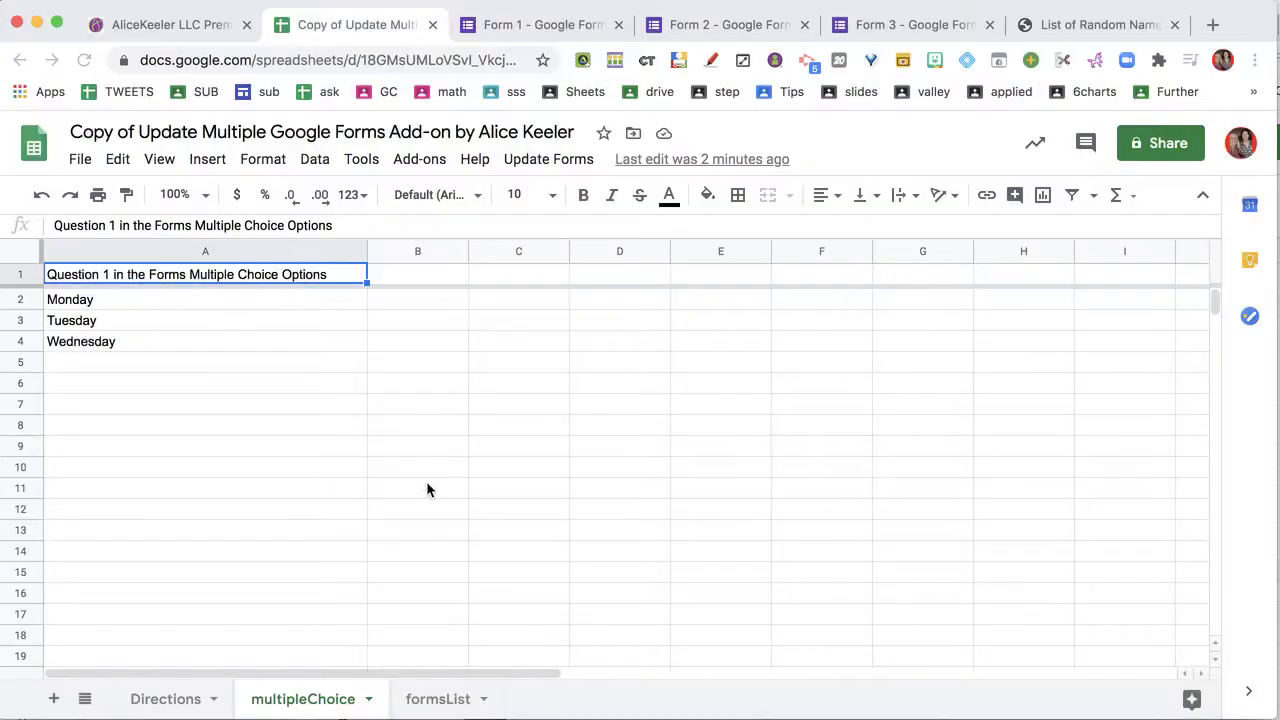
Replace Monday–Wednesday in A2:A4 with the names Alice, Nancy and Paul
drag(190, 299, 203, 350)
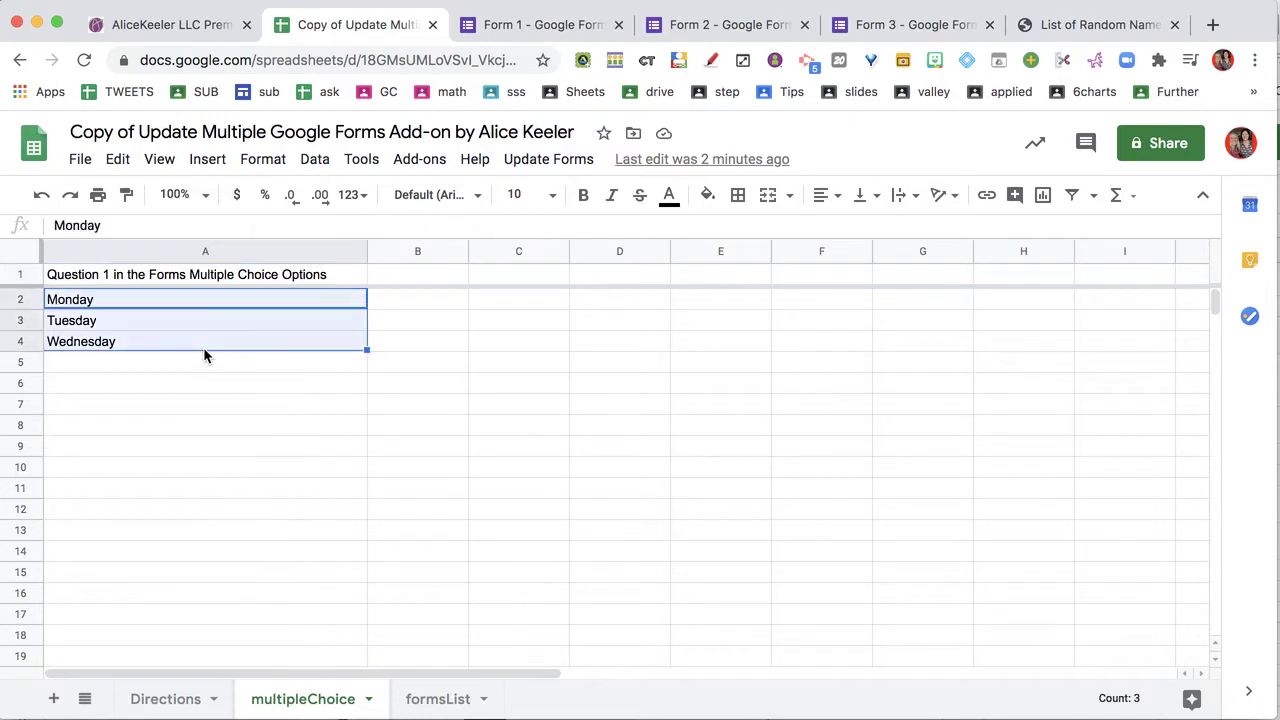
click(191, 299)
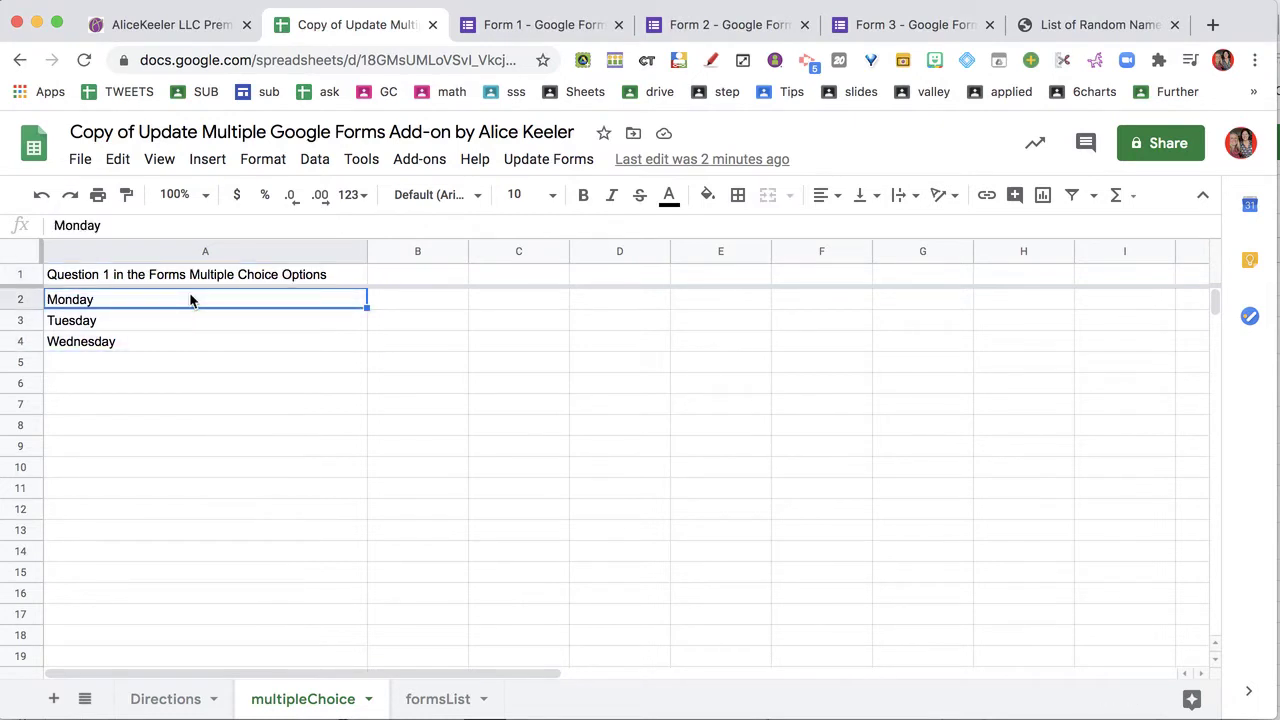
text(Ali)
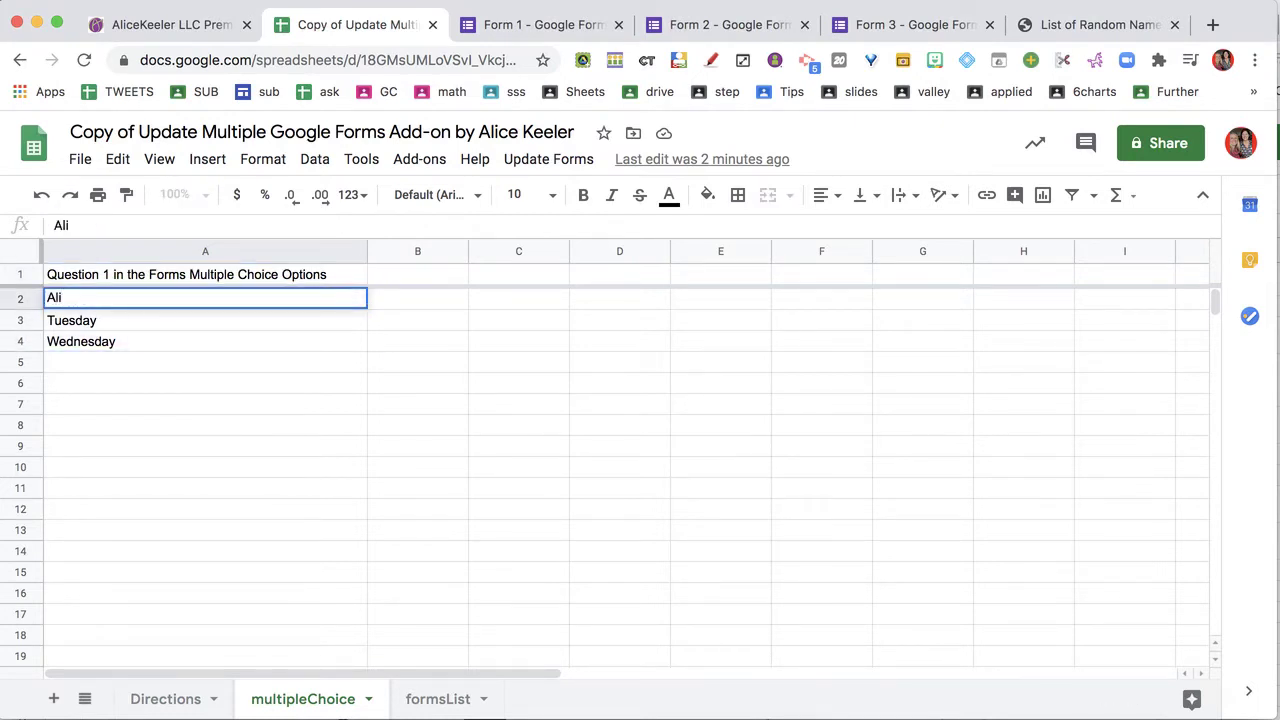
text(ce)
key(Return)
text(Na)
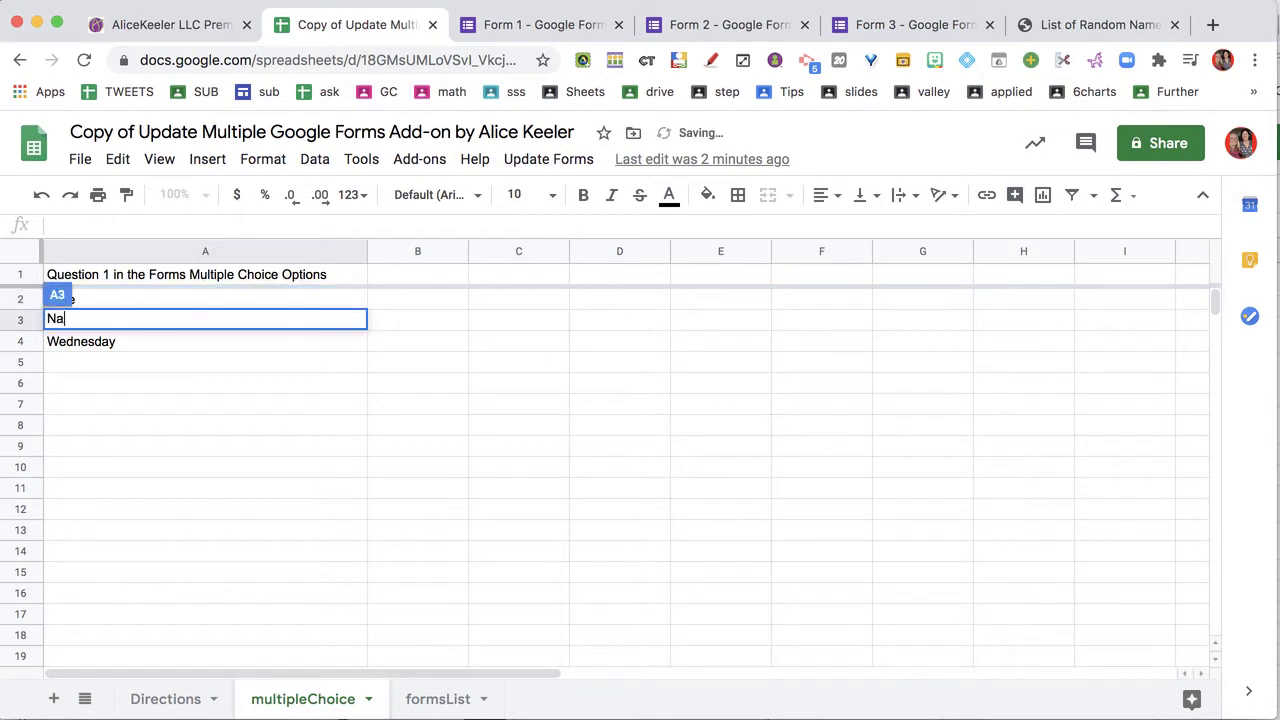
text(ncy)
key(Return)
text(Paul)
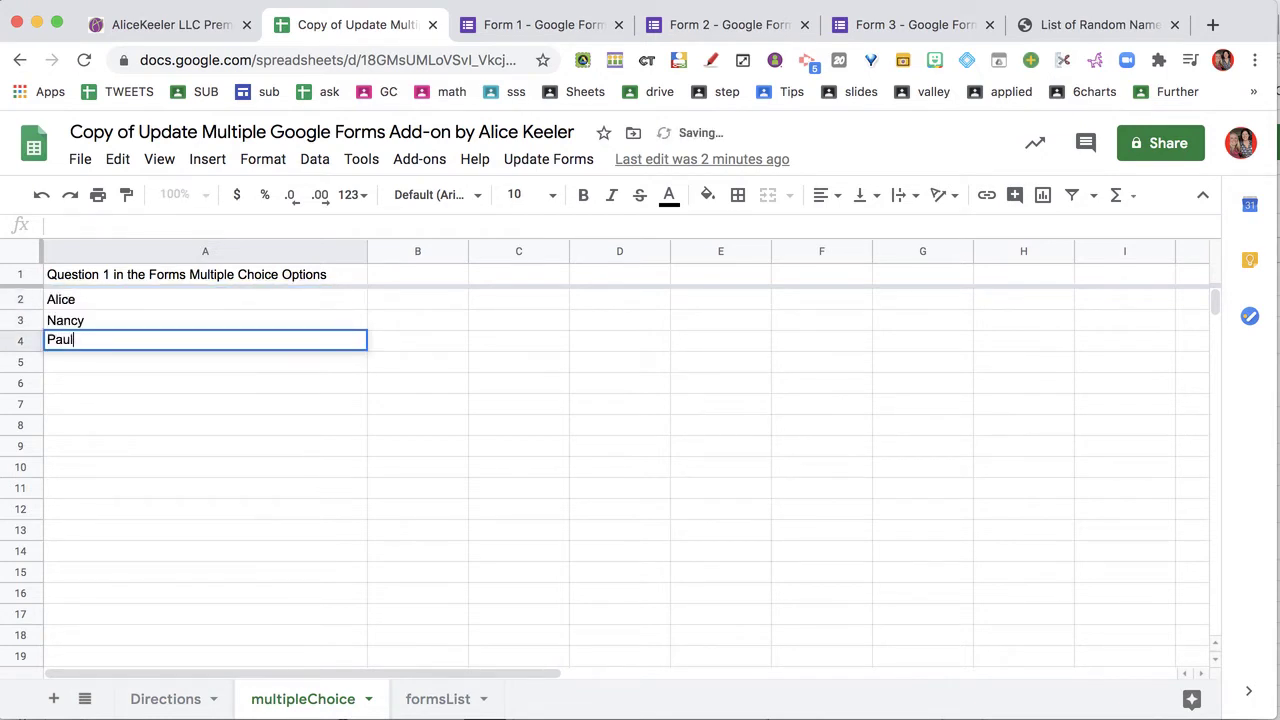
key(Return)
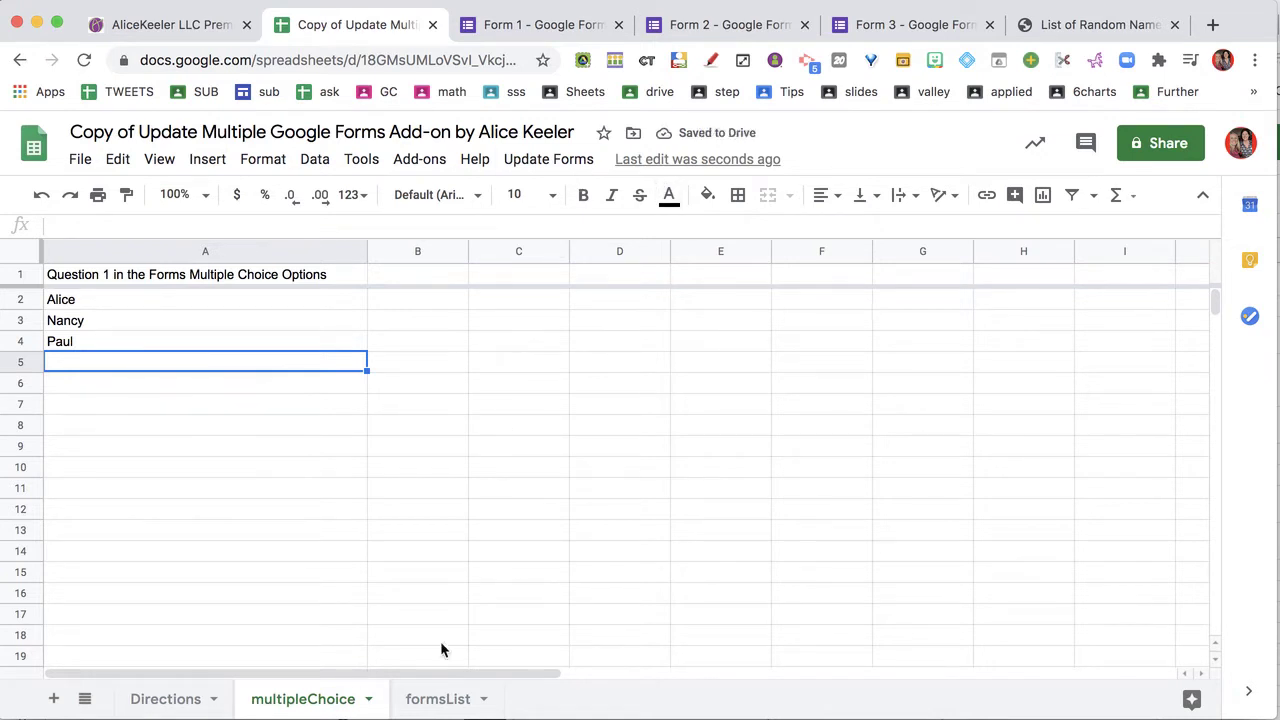
Run Update Forms > Show Forms List and view the formsList sheet
click(536, 162)
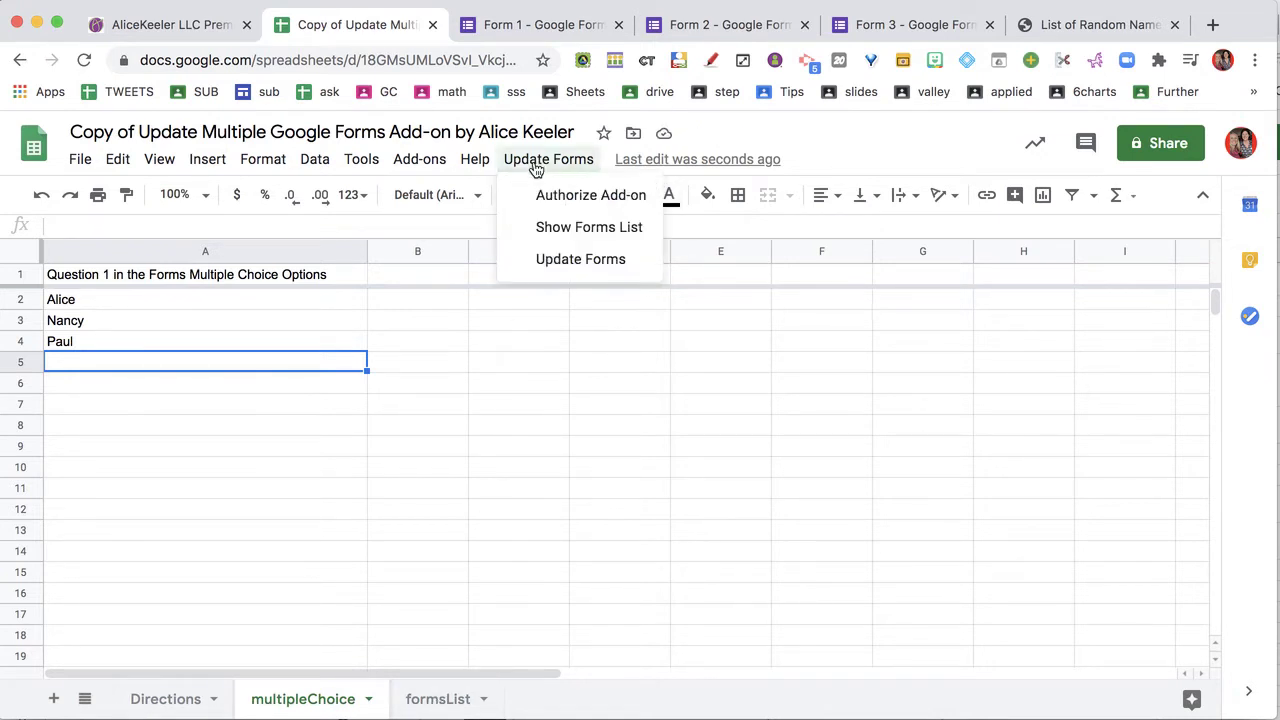
click(547, 229)
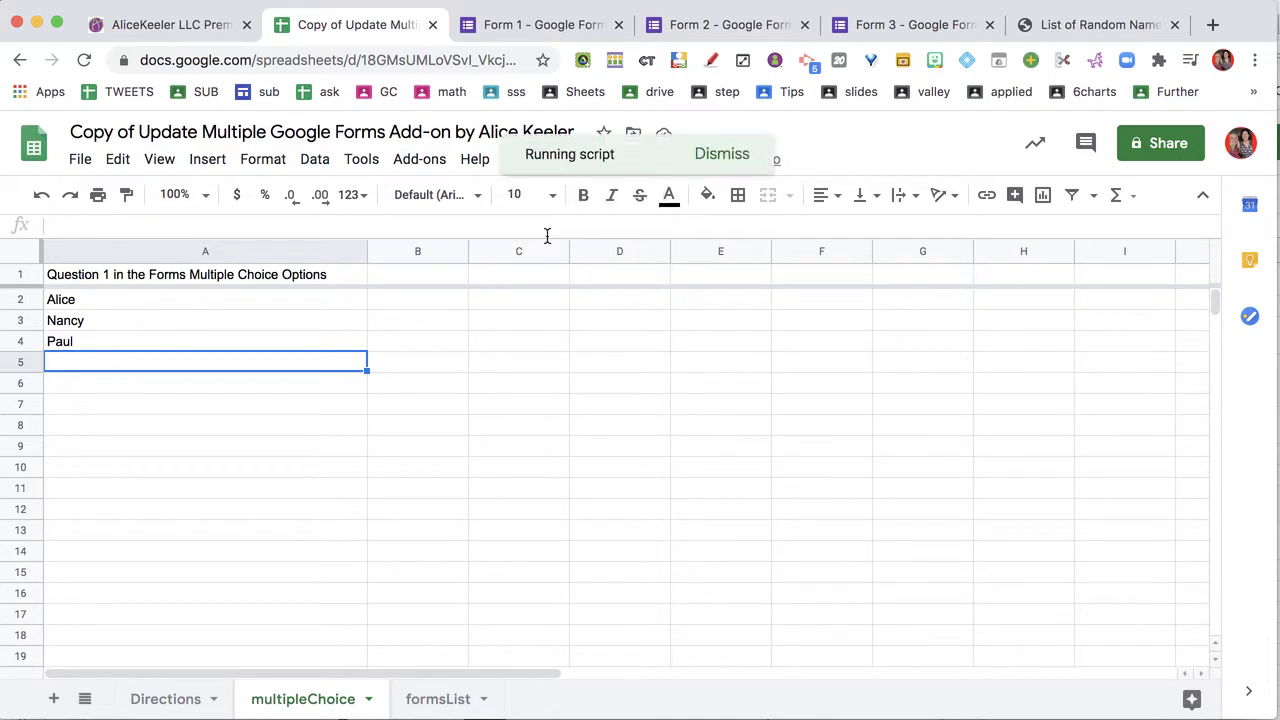
click(433, 705)
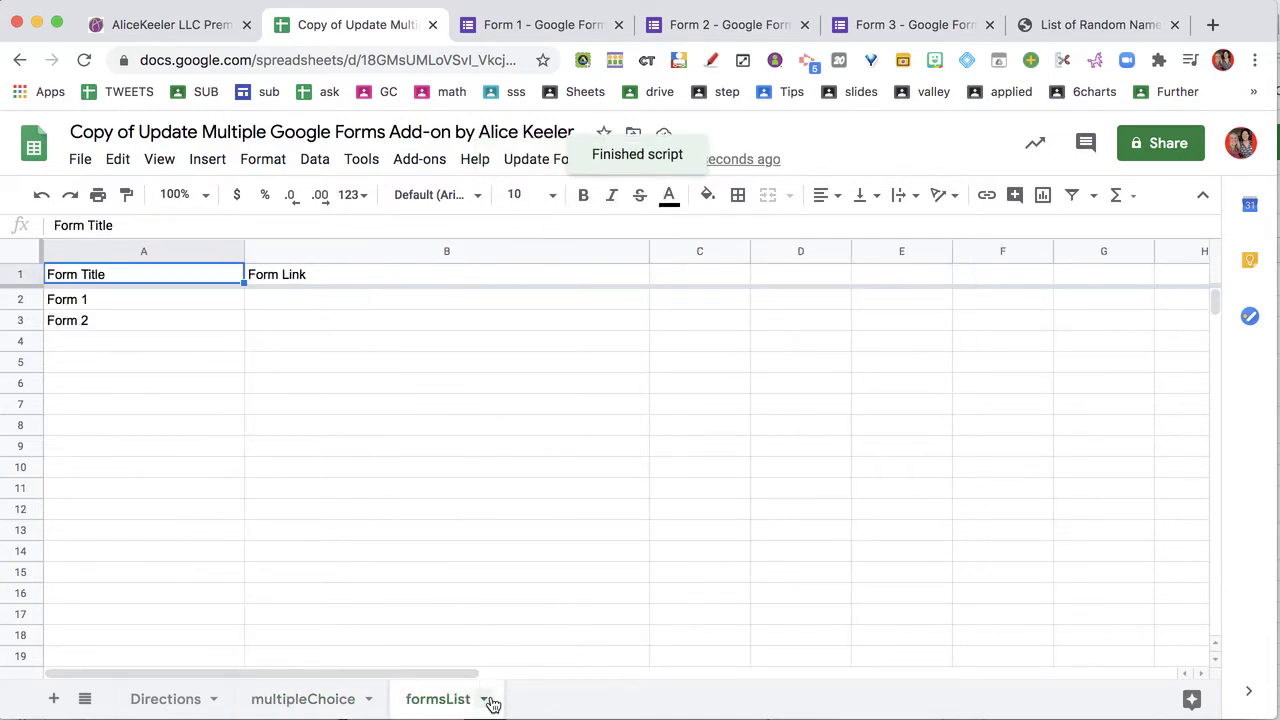
key(super+space)
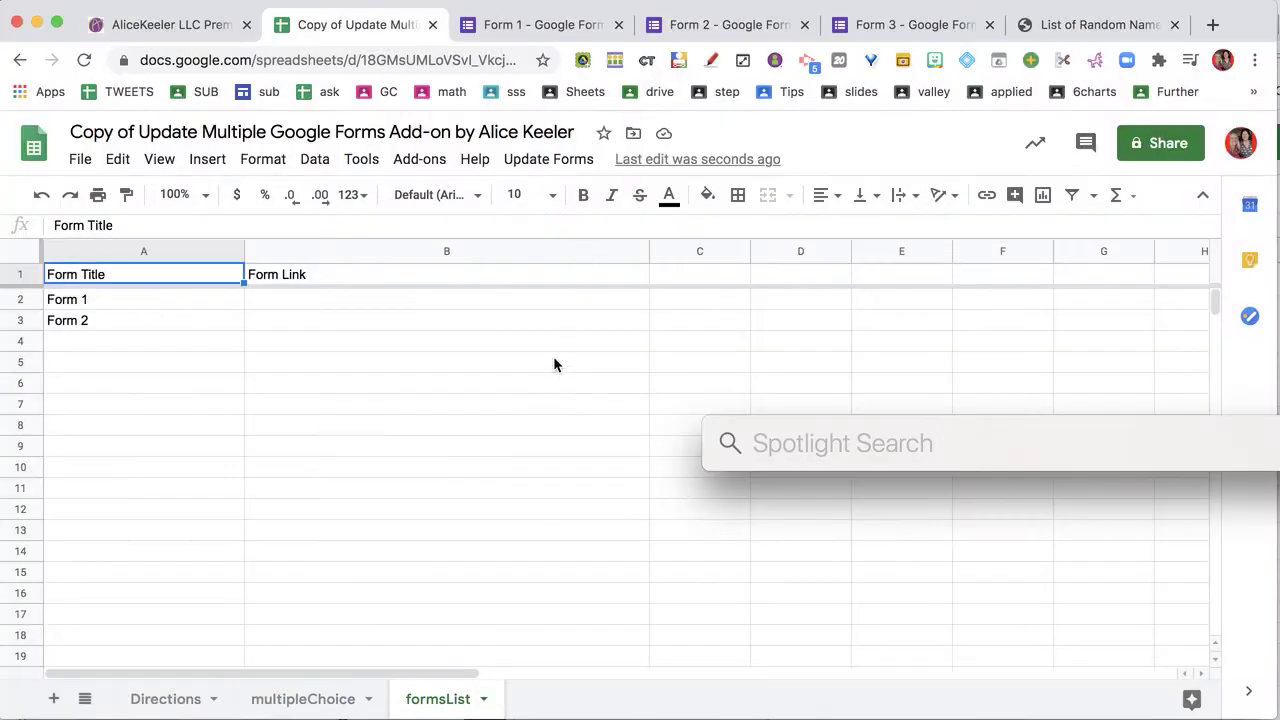
click(555, 364)
click(520, 26)
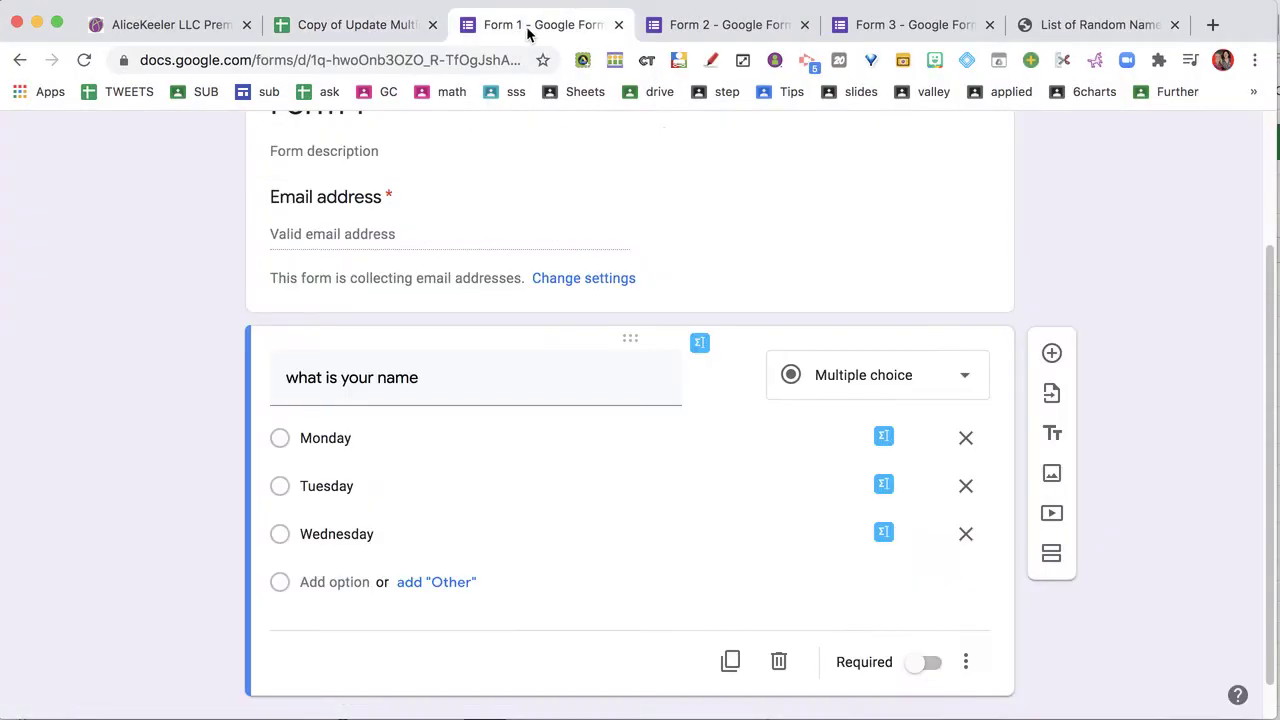
click(680, 26)
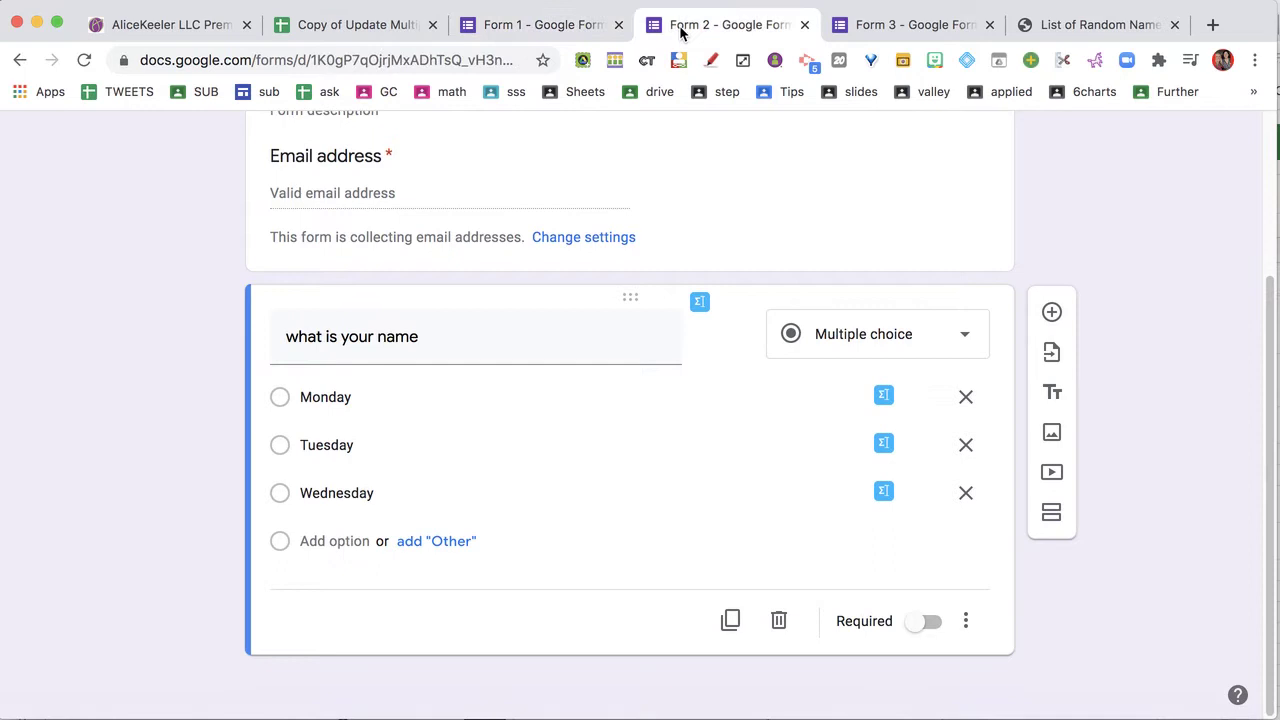
click(859, 28)
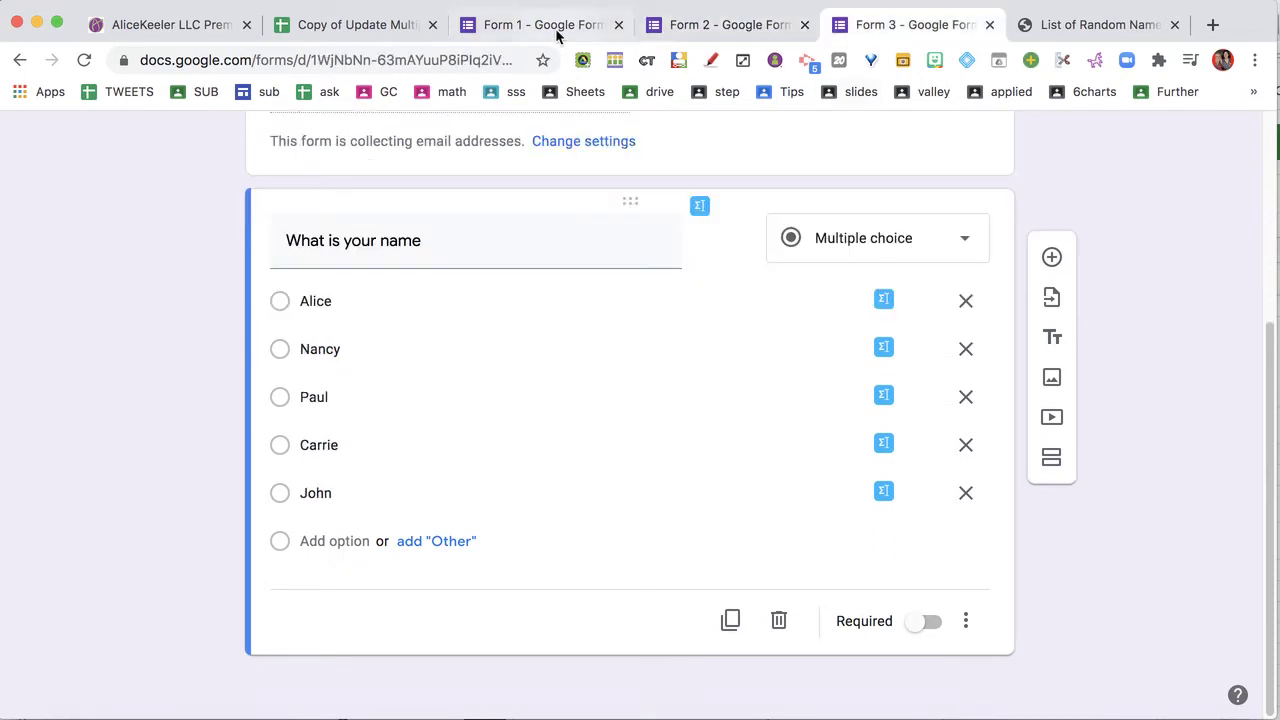
click(351, 36)
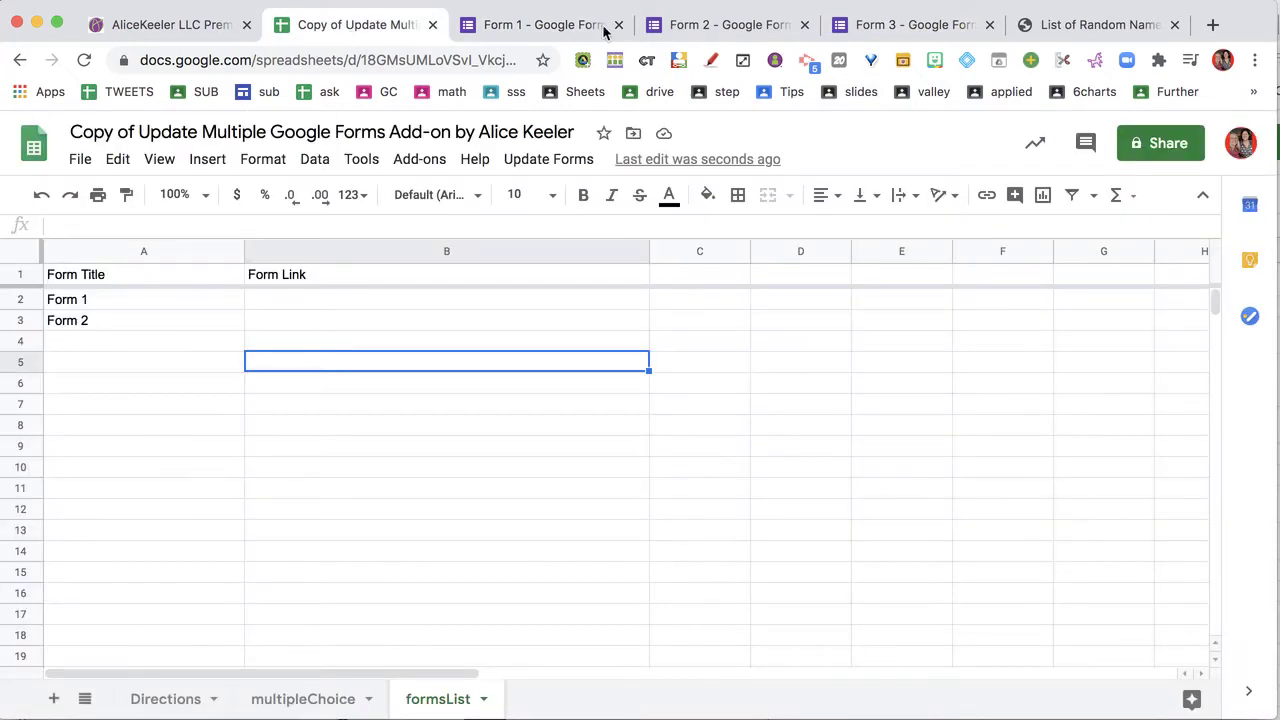
Paste Form 1's and Form 2's edit links into B2 and B3 of formsList
click(540, 25)
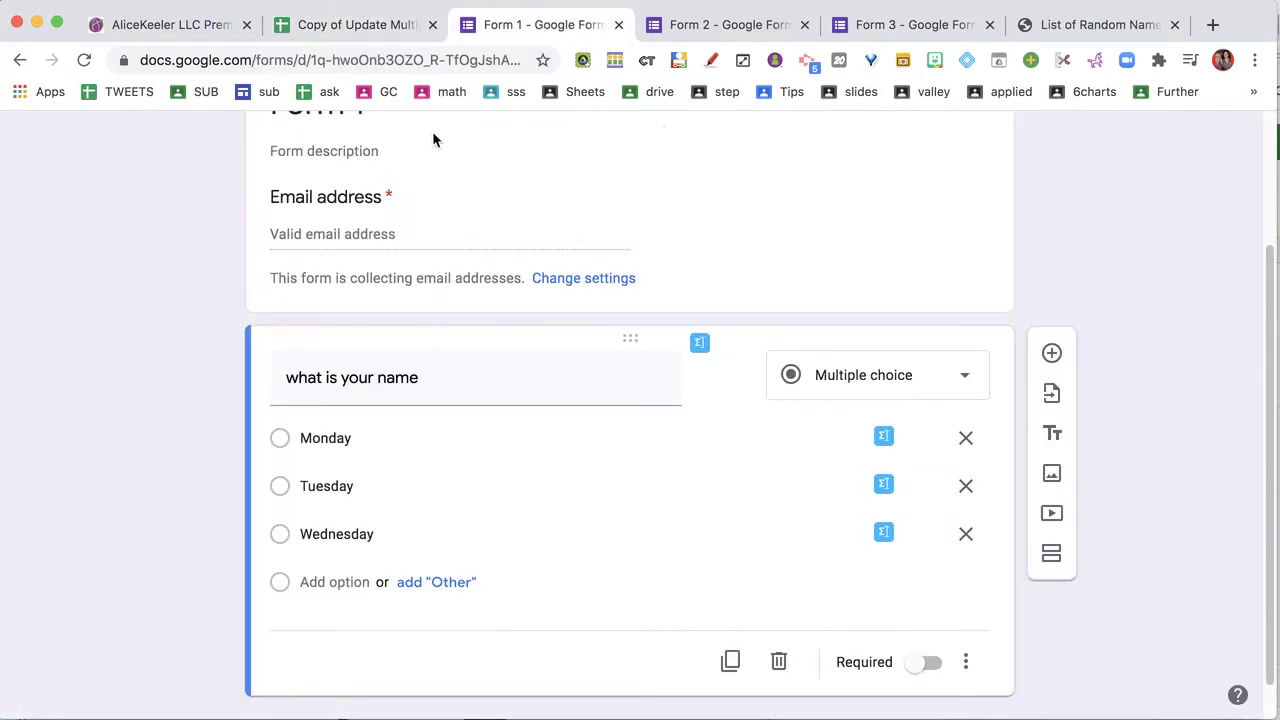
click(352, 48)
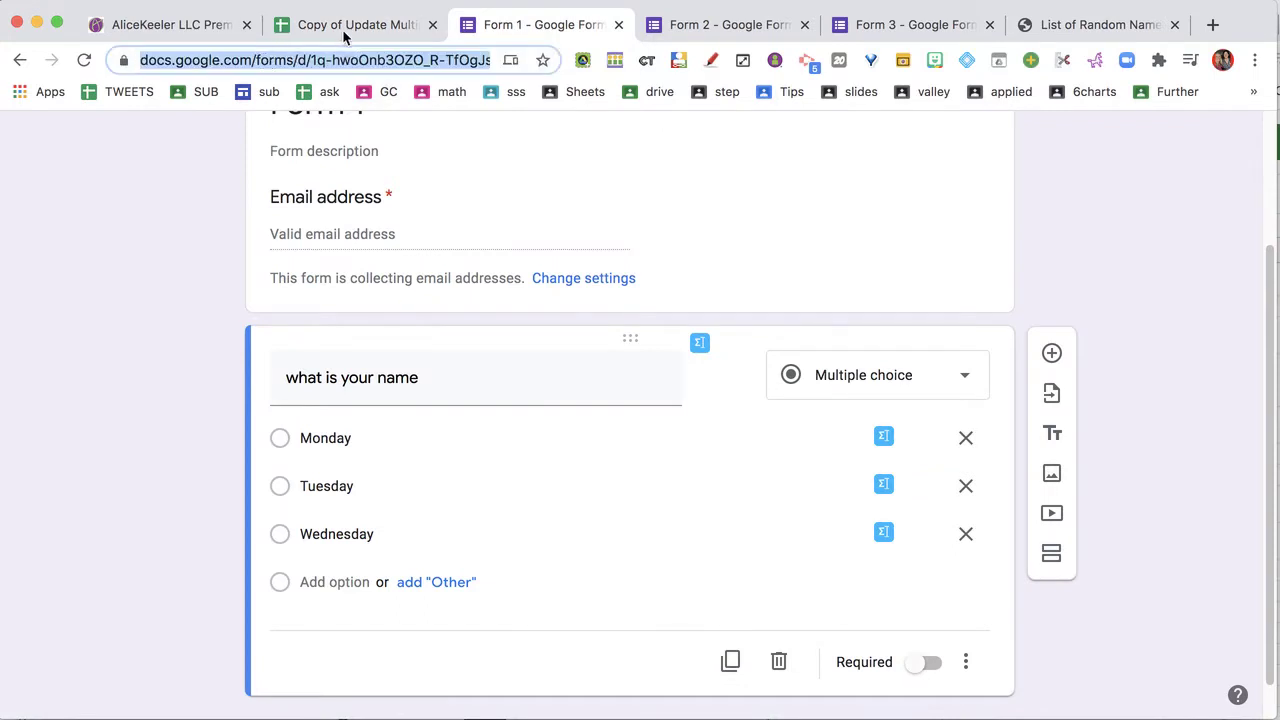
click(345, 35)
click(362, 299)
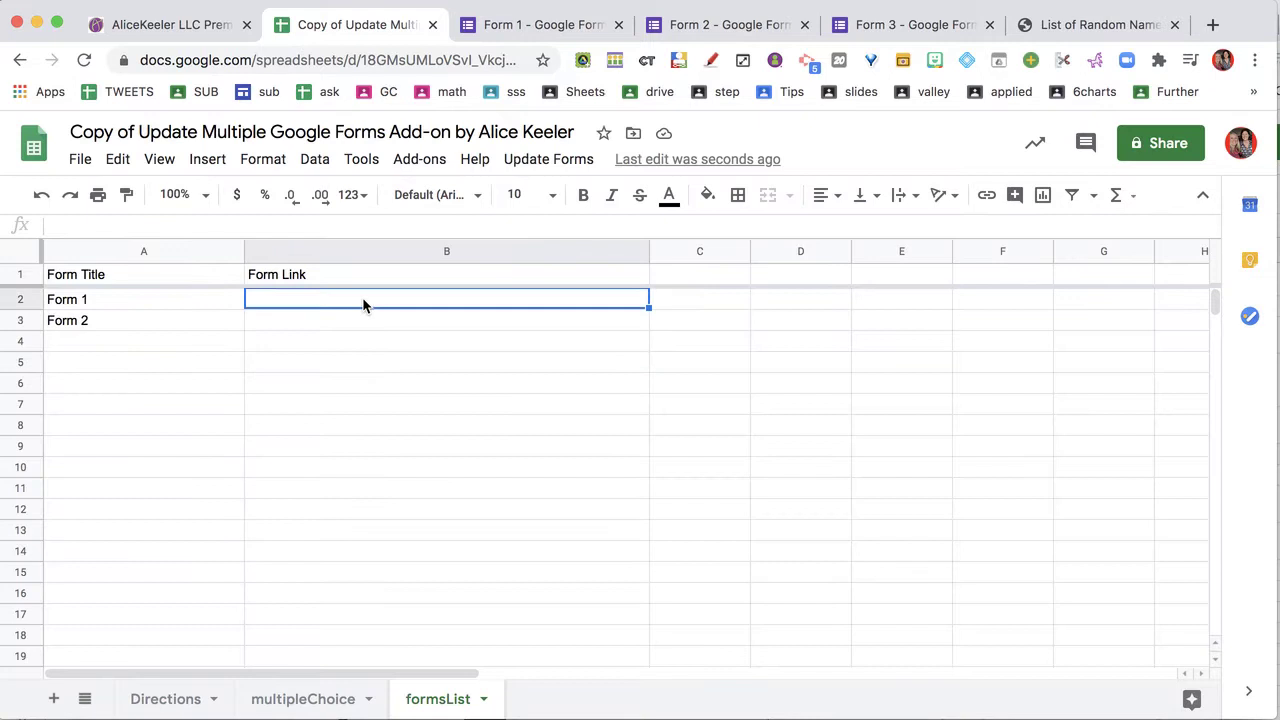
key(super+v)
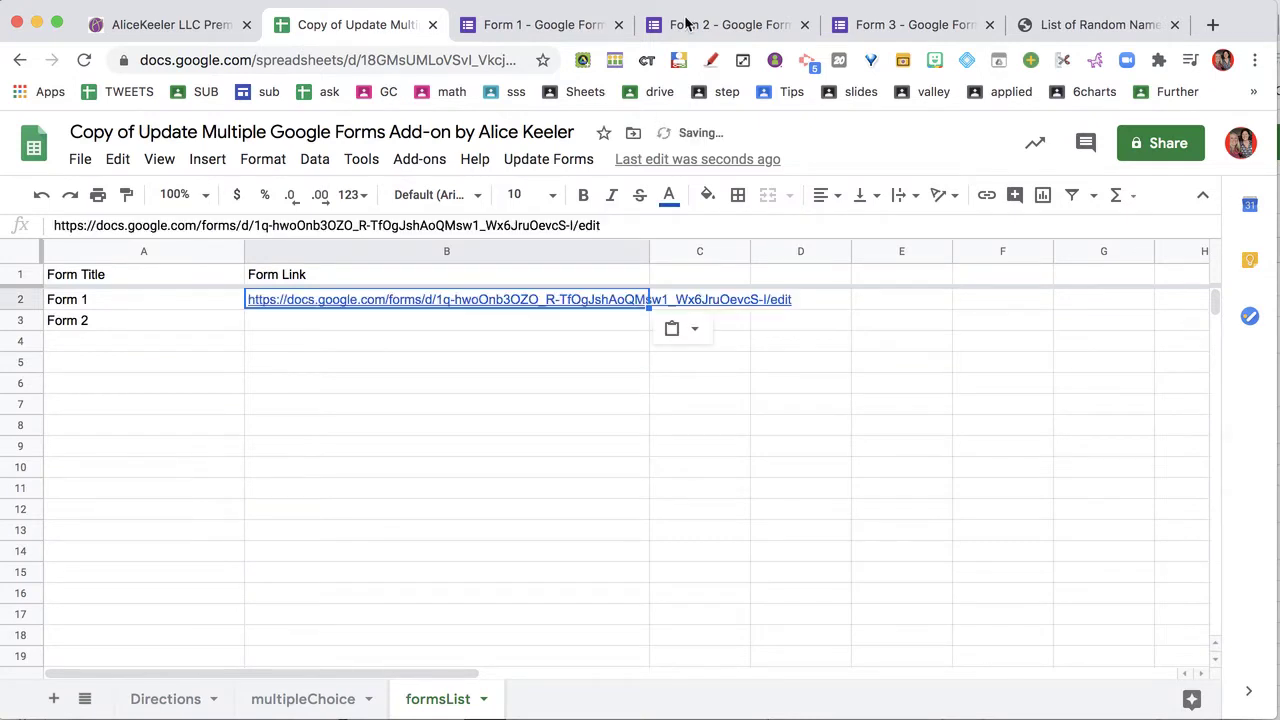
click(686, 24)
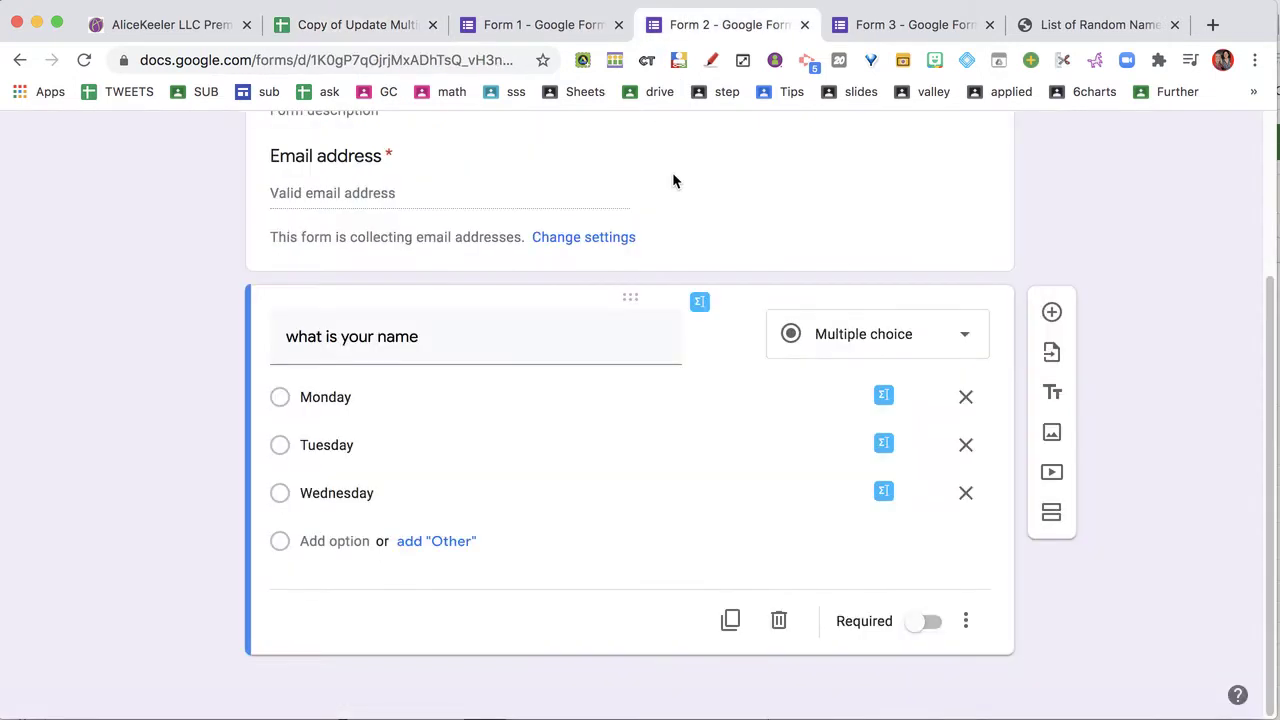
key(super+l)
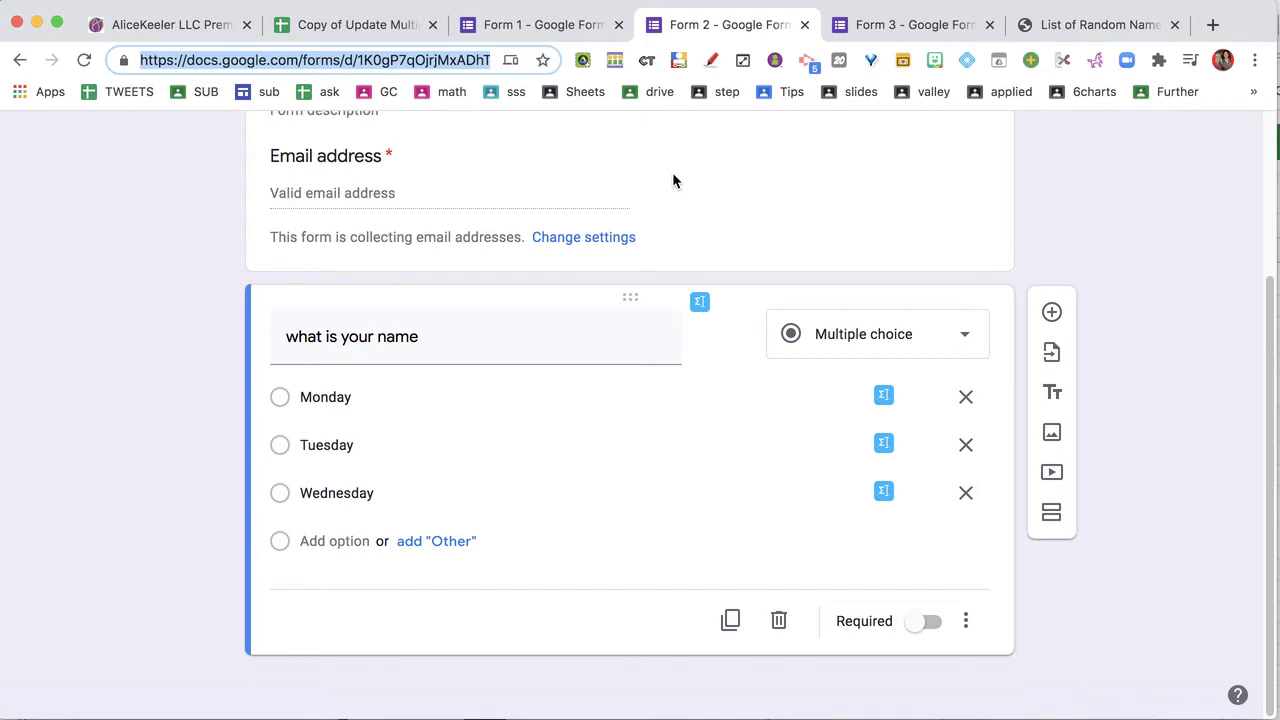
click(355, 30)
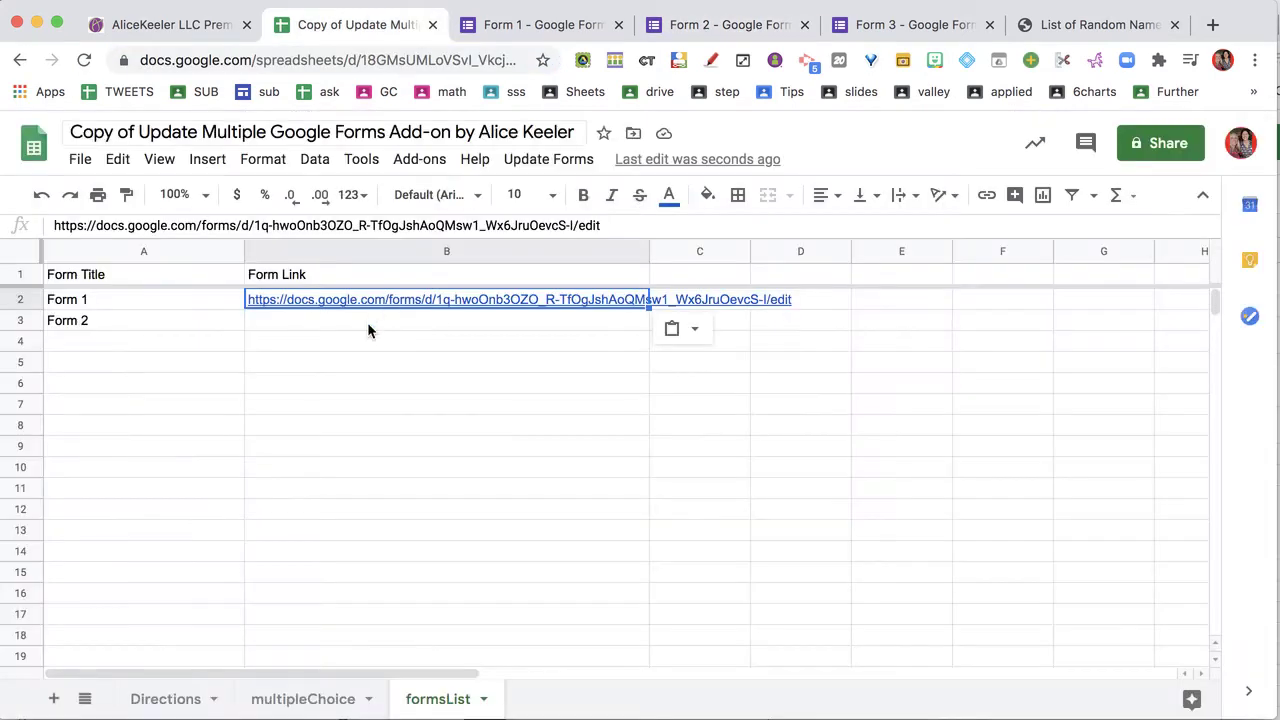
click(366, 328)
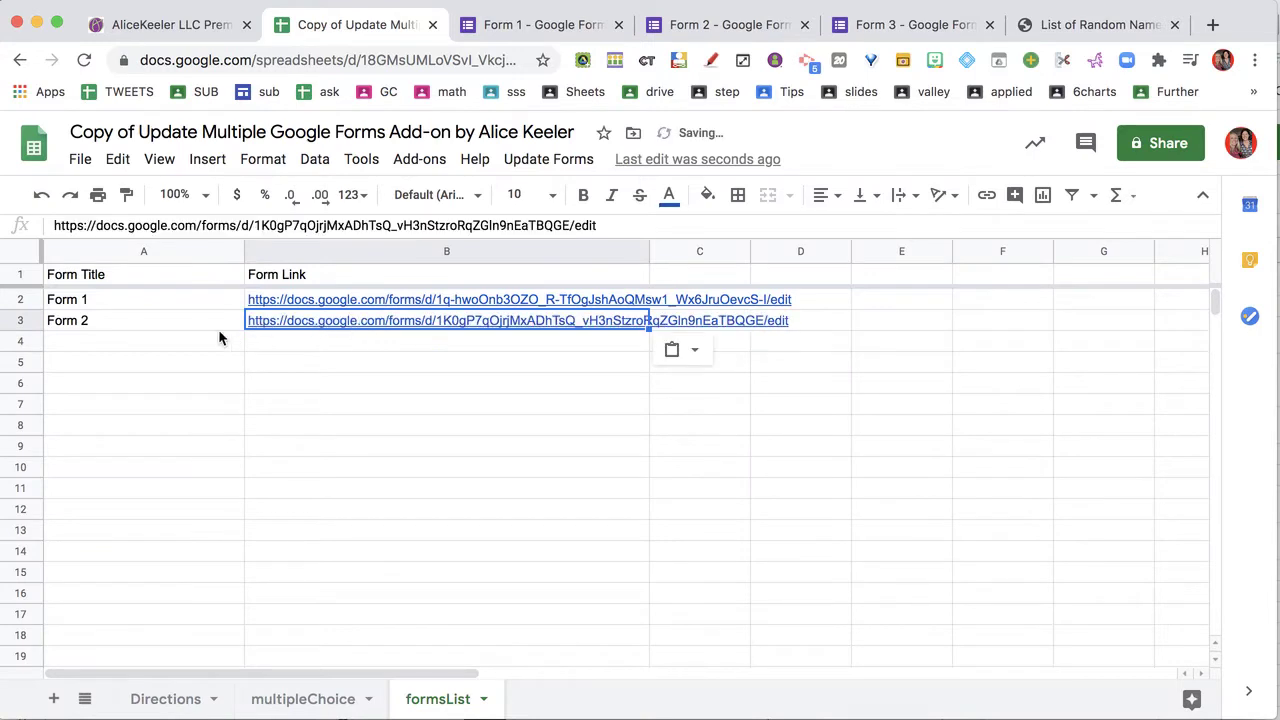
Add 'Form 3' in A4 with its edit link in B4, then return to multipleChoice
click(203, 339)
text(Form 3)
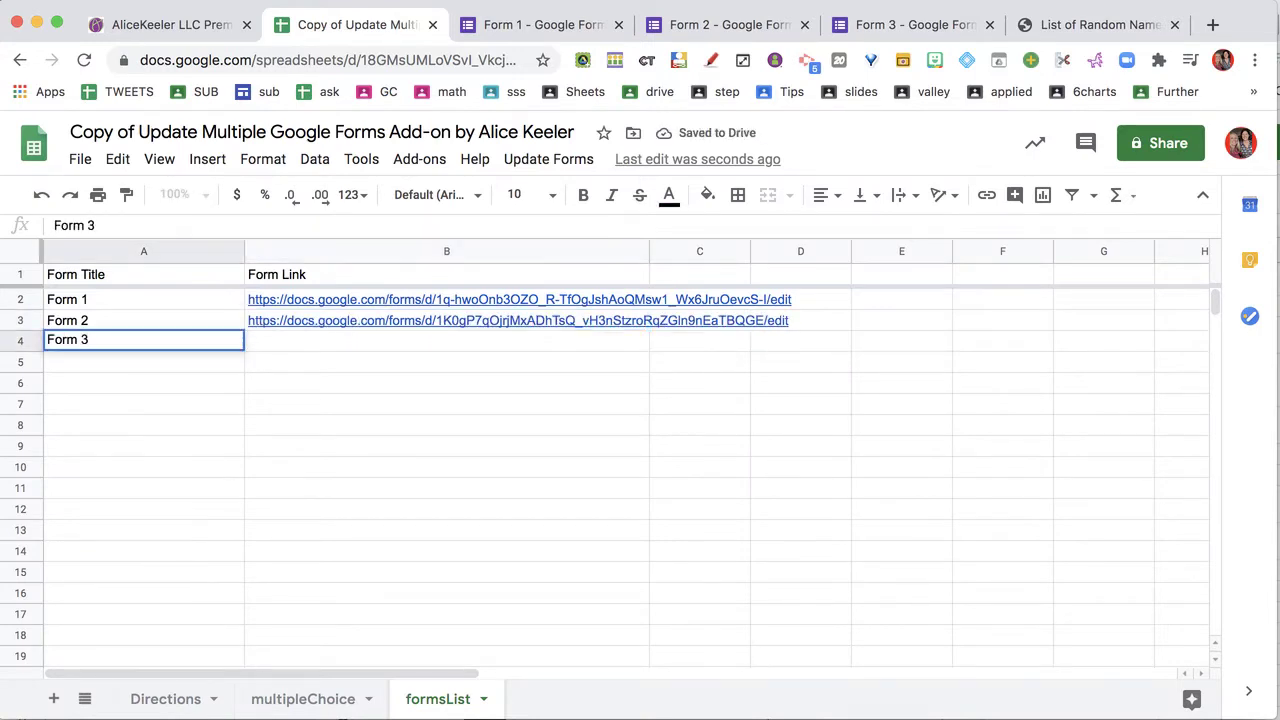
key(Return)
click(923, 25)
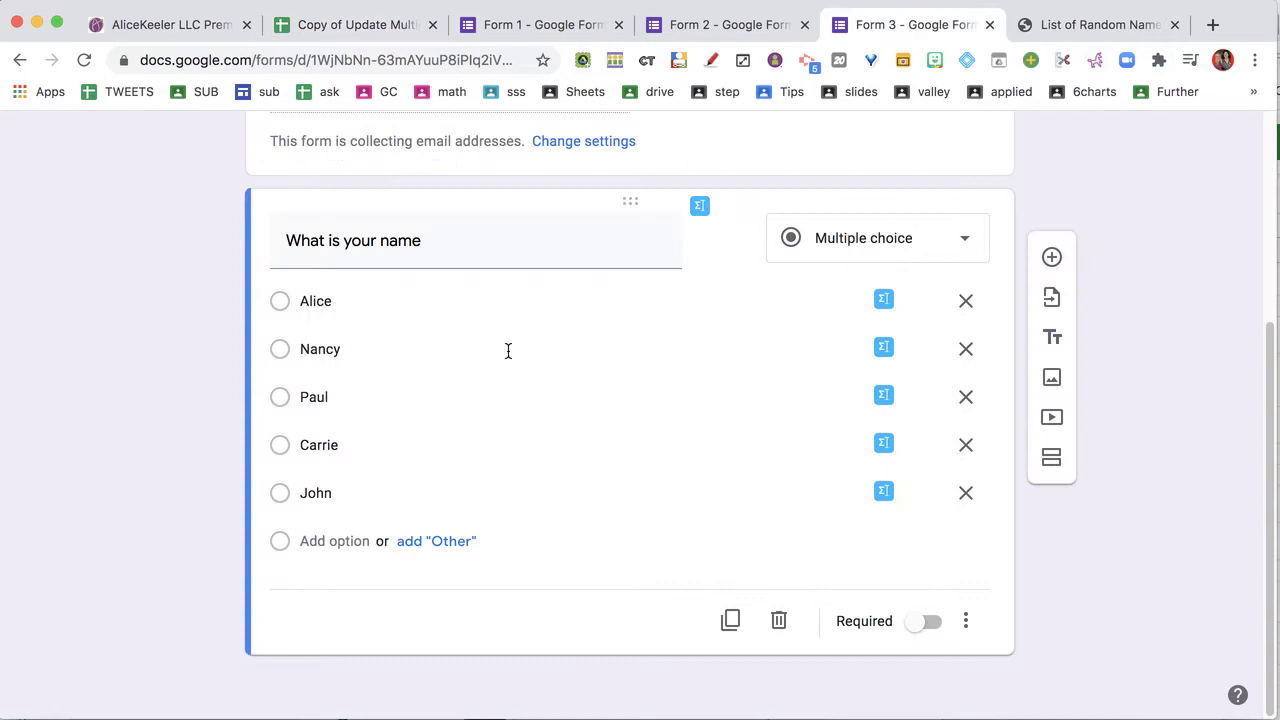
key(super+l)
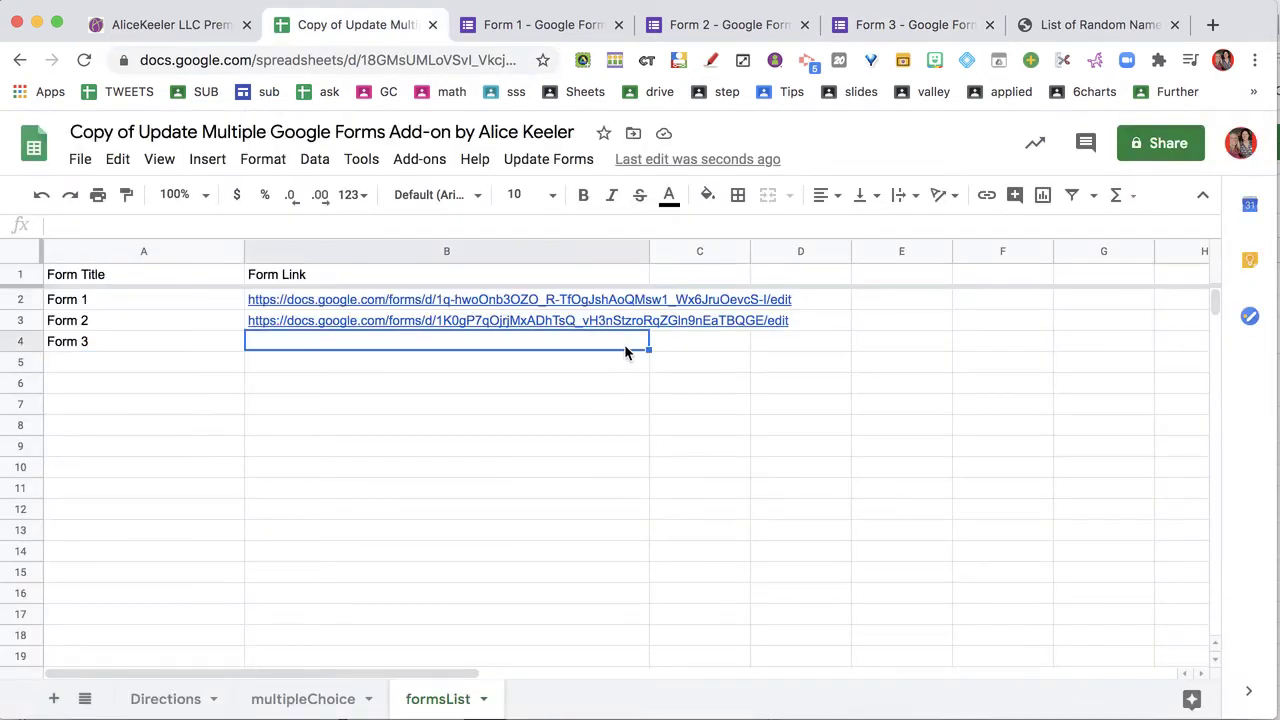
click(591, 462)
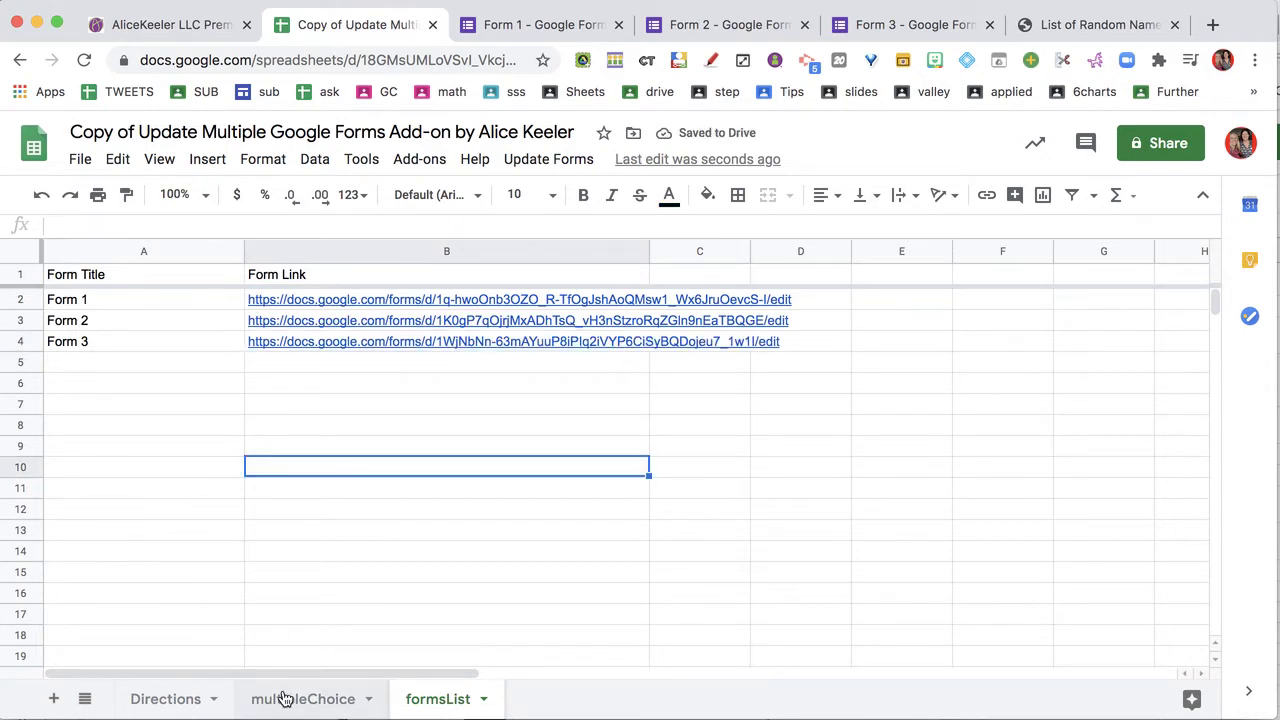
key(alt+Up)
click(553, 160)
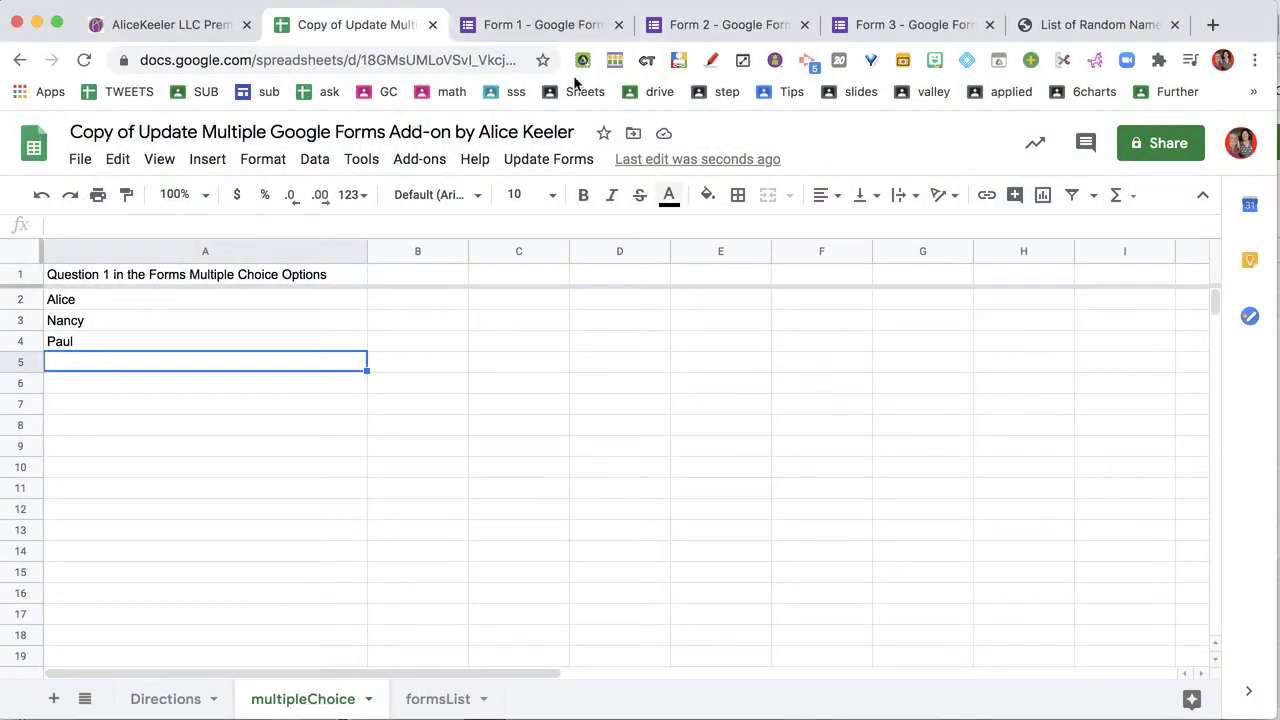
Confirm Forms 1, 2 and 3 now offer Alice, Nancy and Paul, then return to the spreadsheet
click(556, 36)
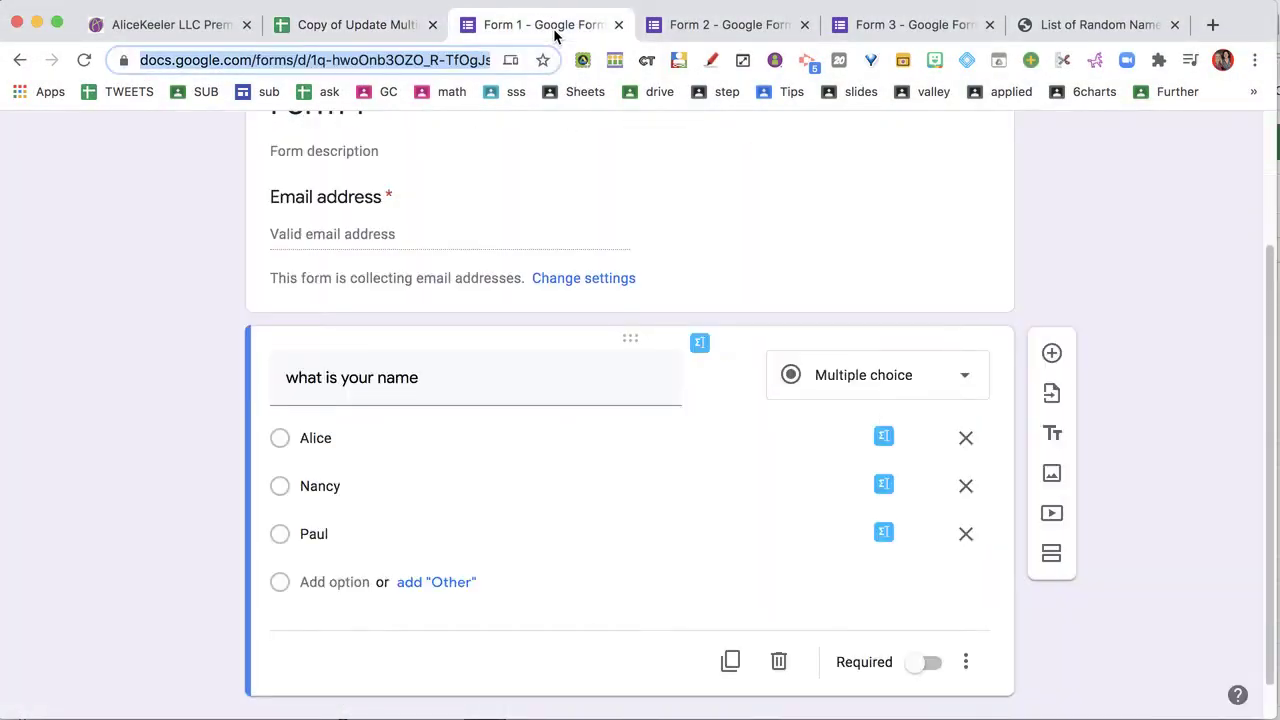
click(672, 36)
click(870, 28)
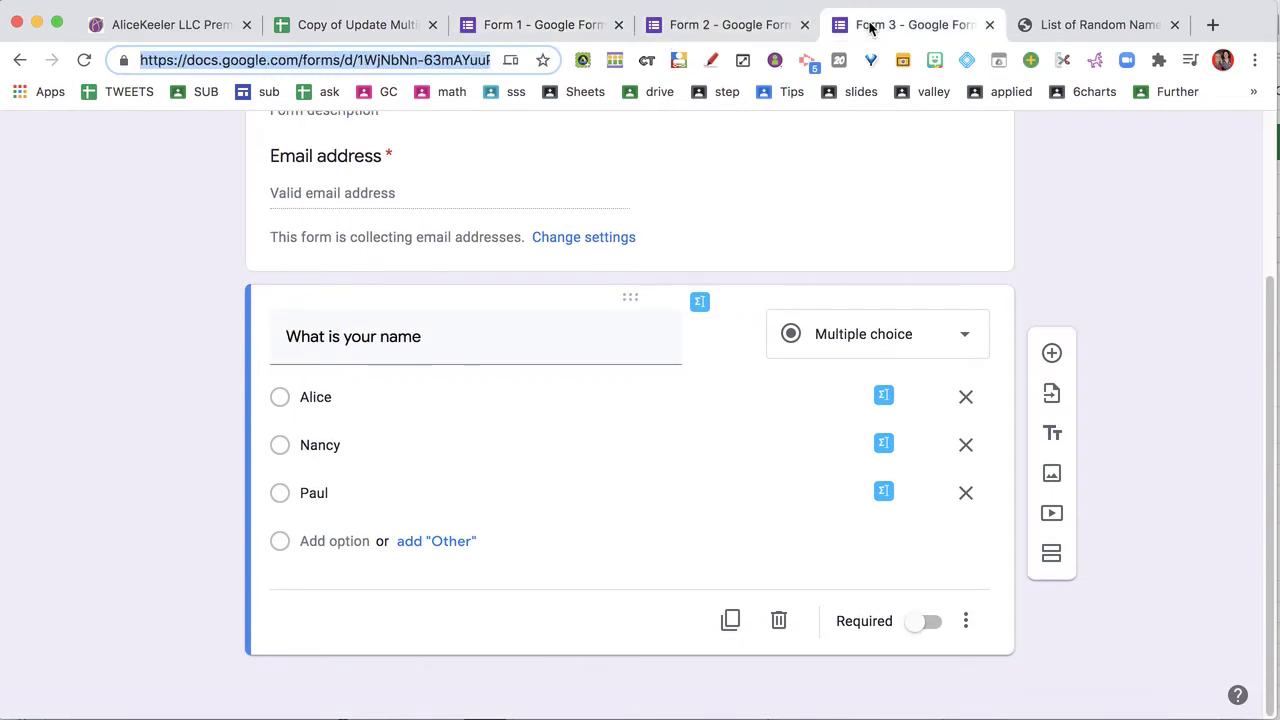
click(352, 28)
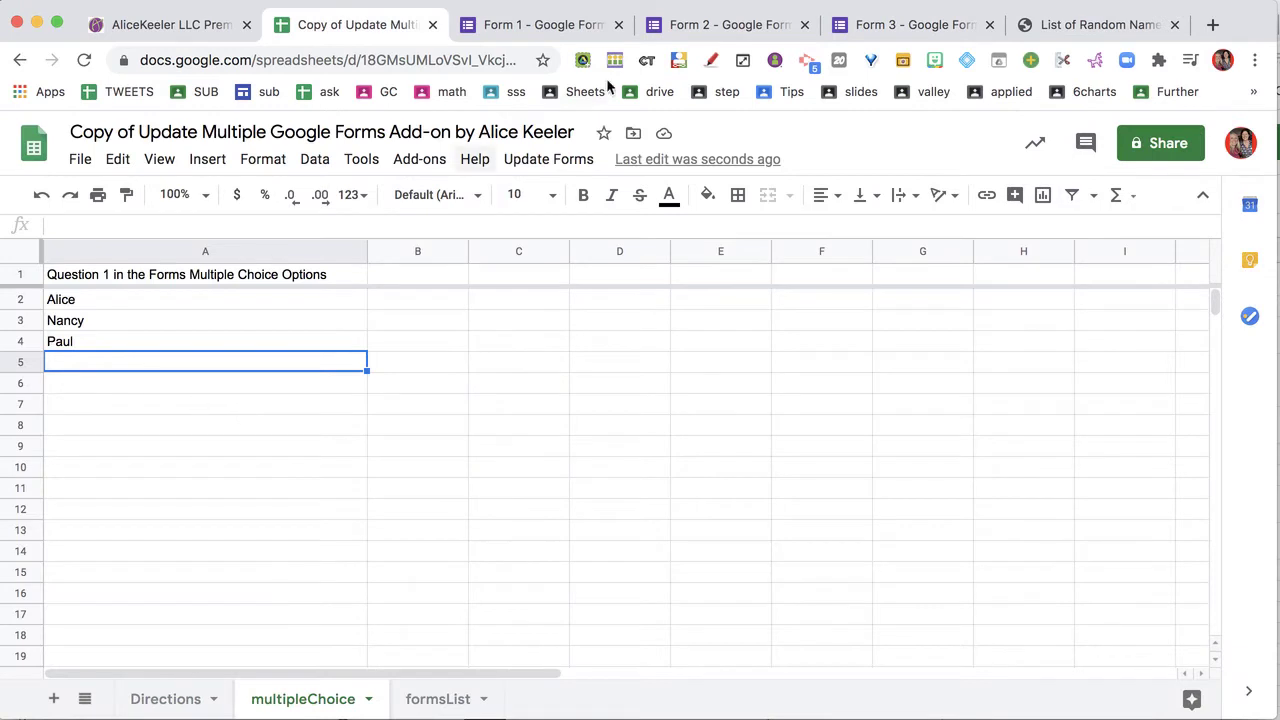
Delete Paul's row 4 and rerun Update Forms so forms offer only Alice and Nancy
click(19, 341)
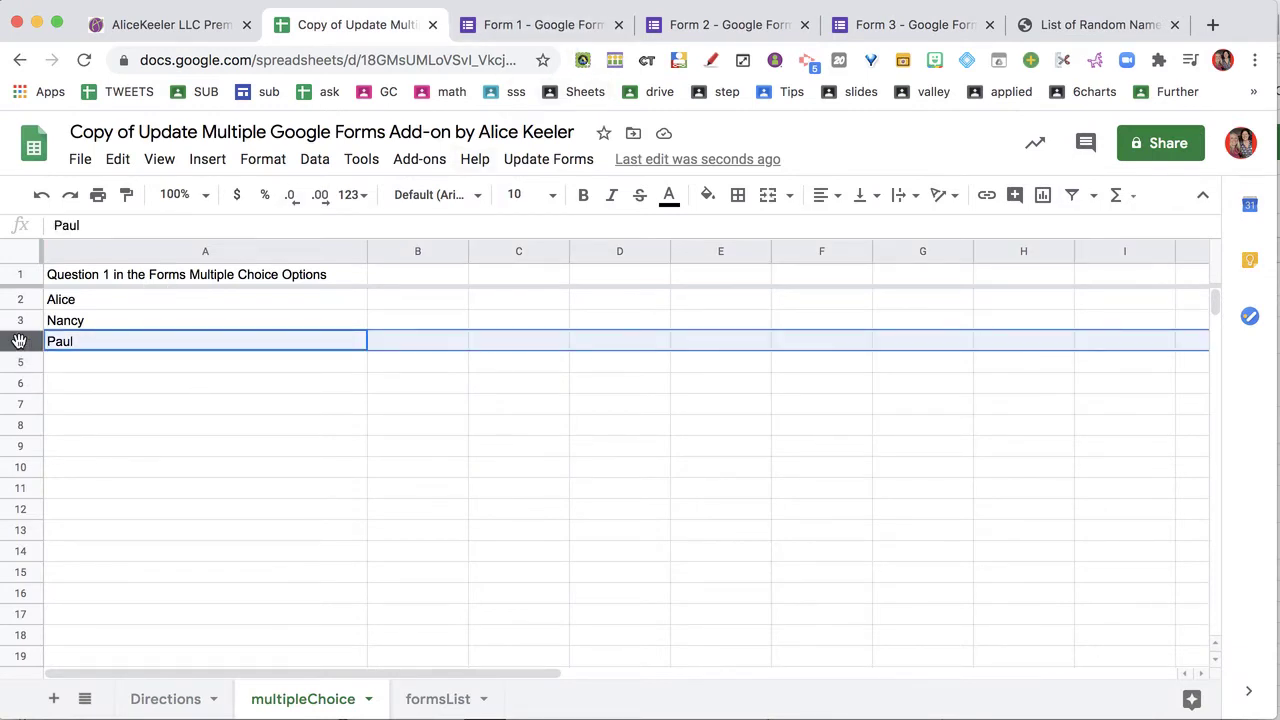
right_click(19, 341)
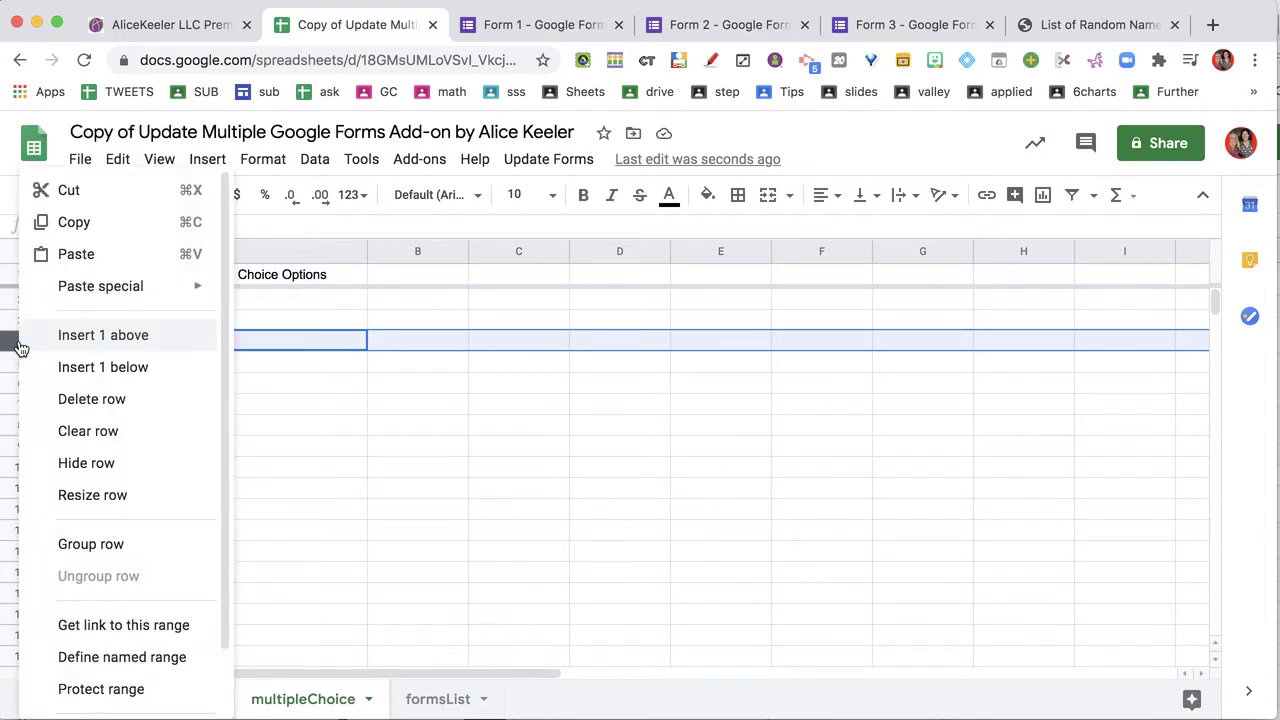
key(Return)
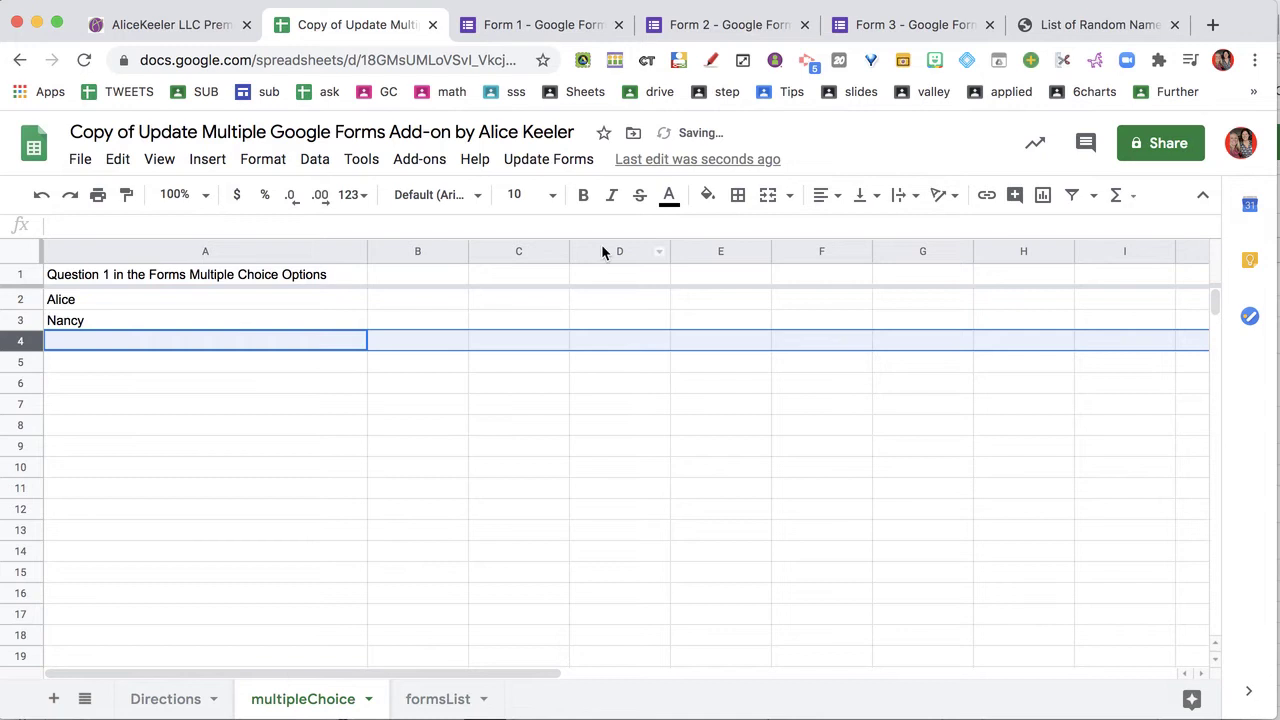
click(583, 164)
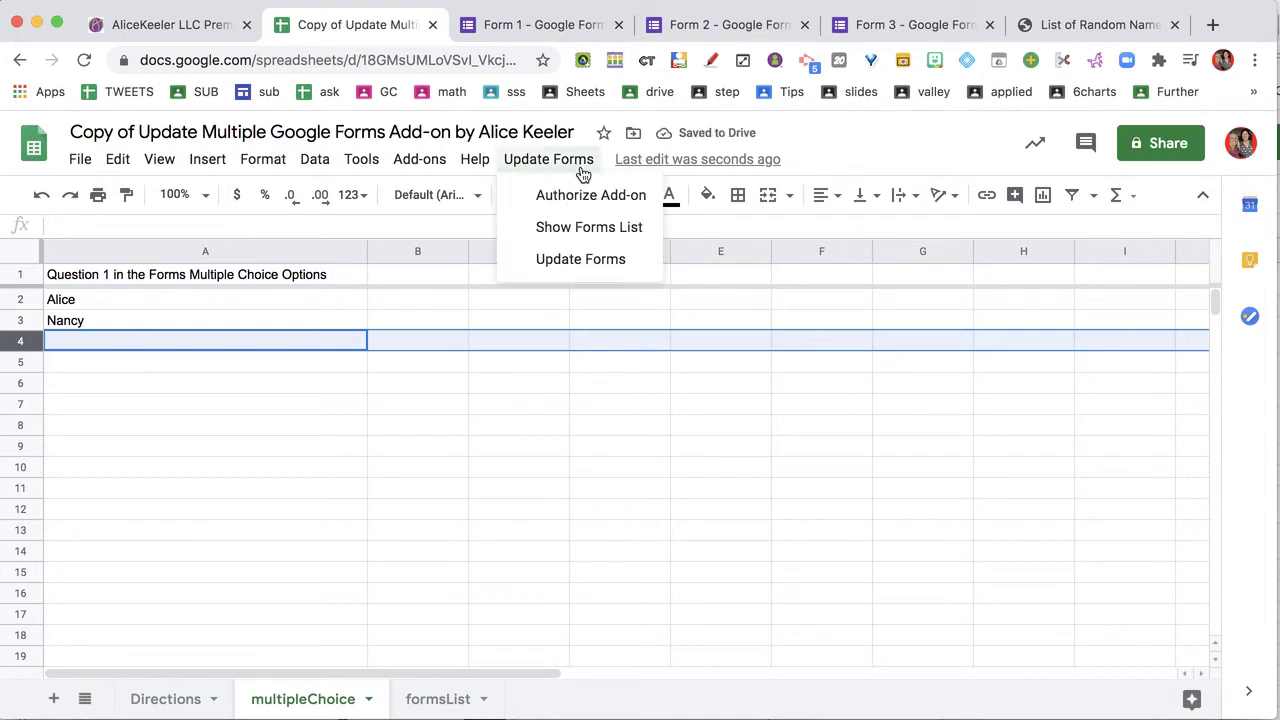
click(579, 261)
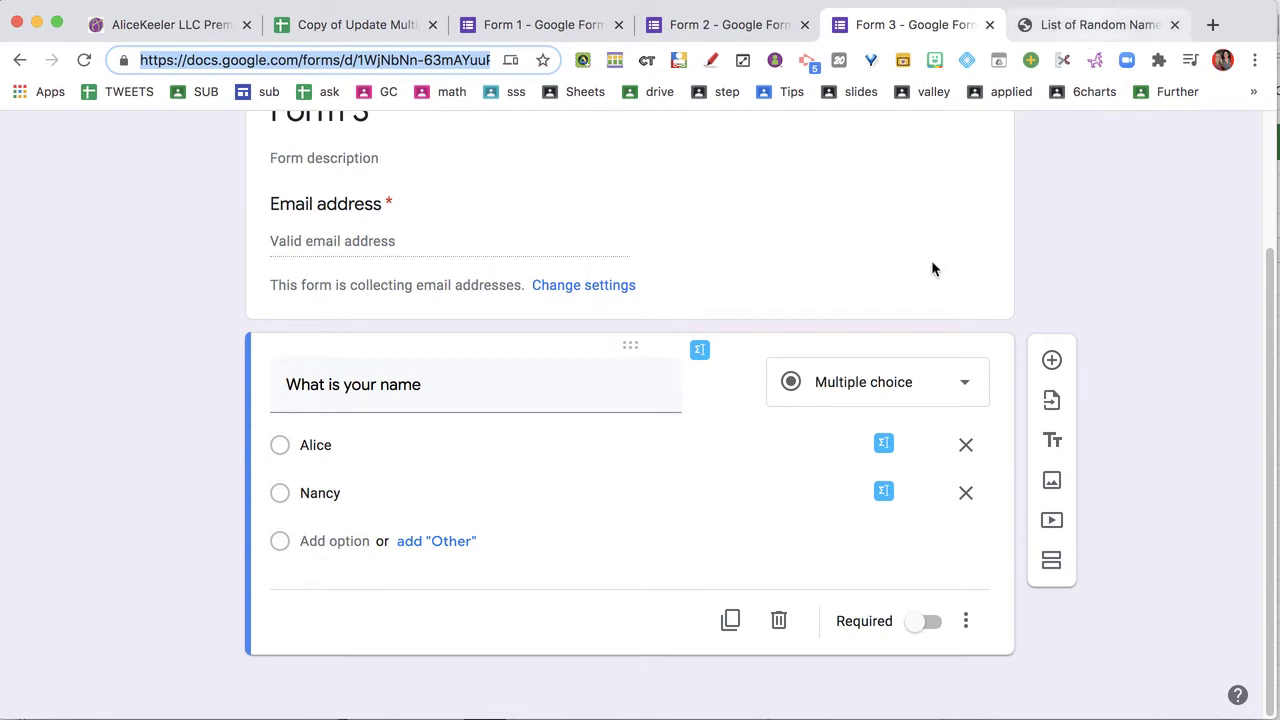
Copy the 50 names from listofrandomnames.com into column A starting at A2
key(ctrl+Tab)
click(763, 566)
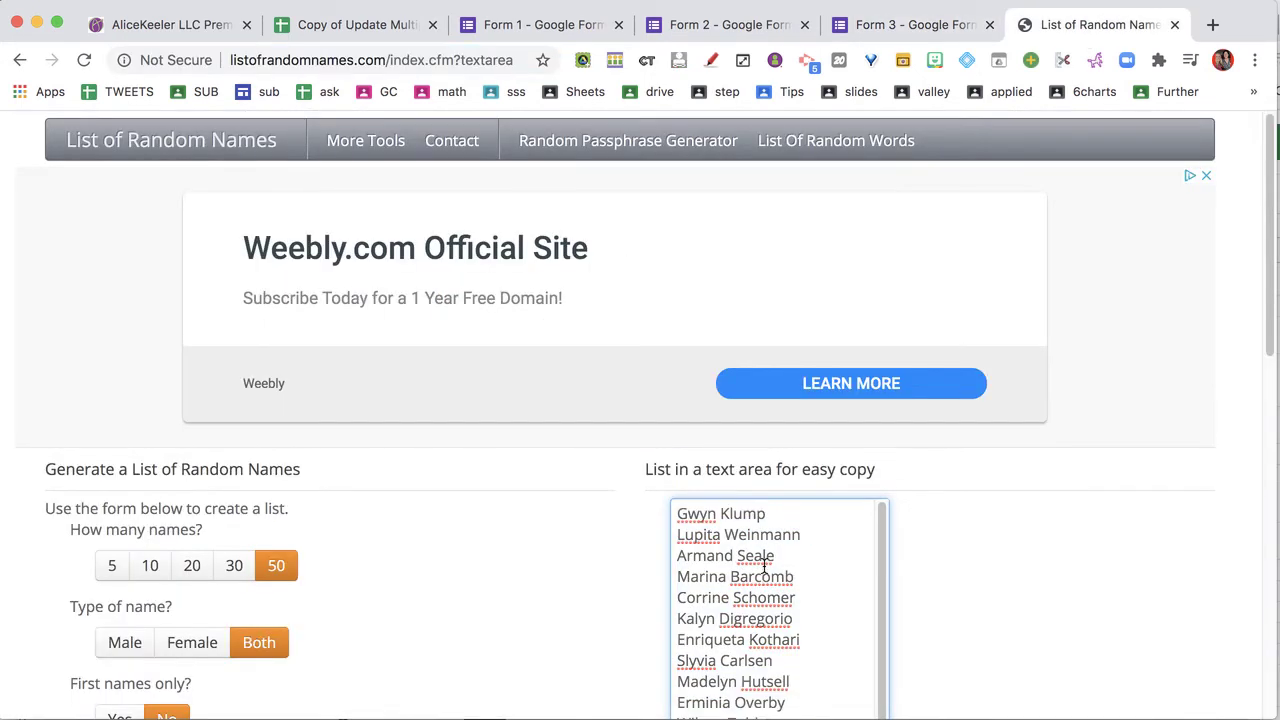
key(super+a)
key(super+c)
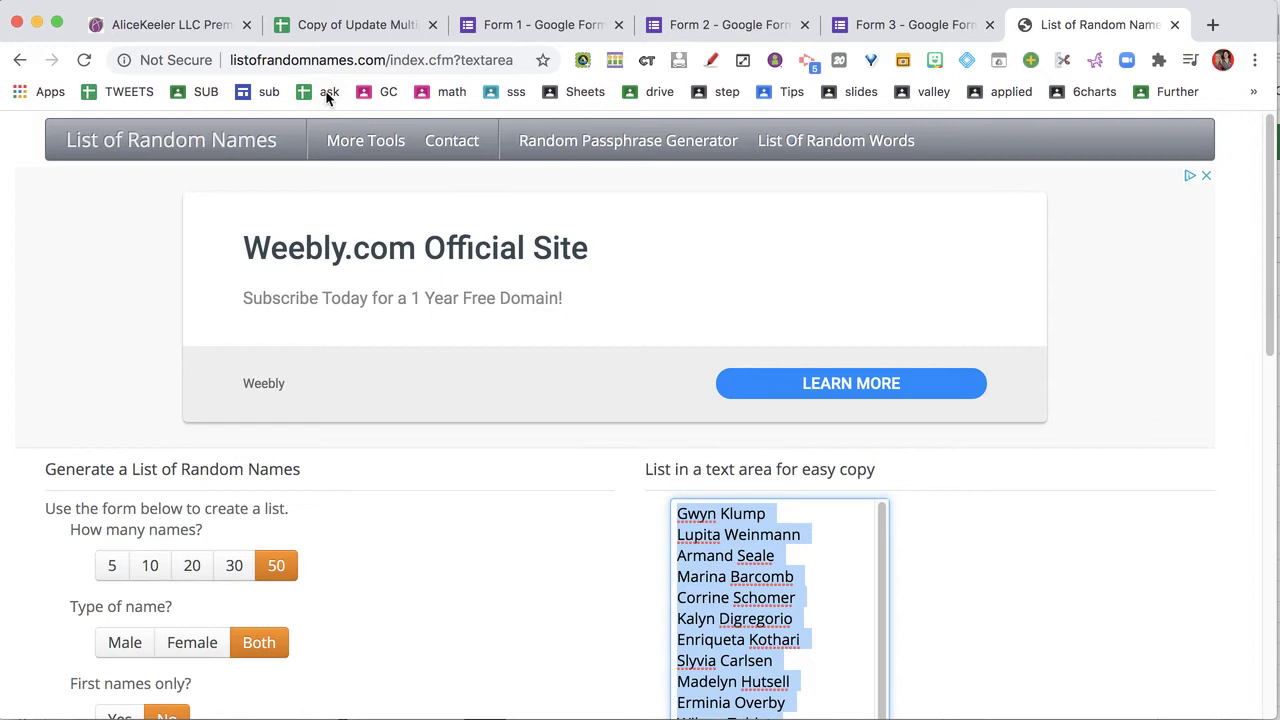
click(308, 30)
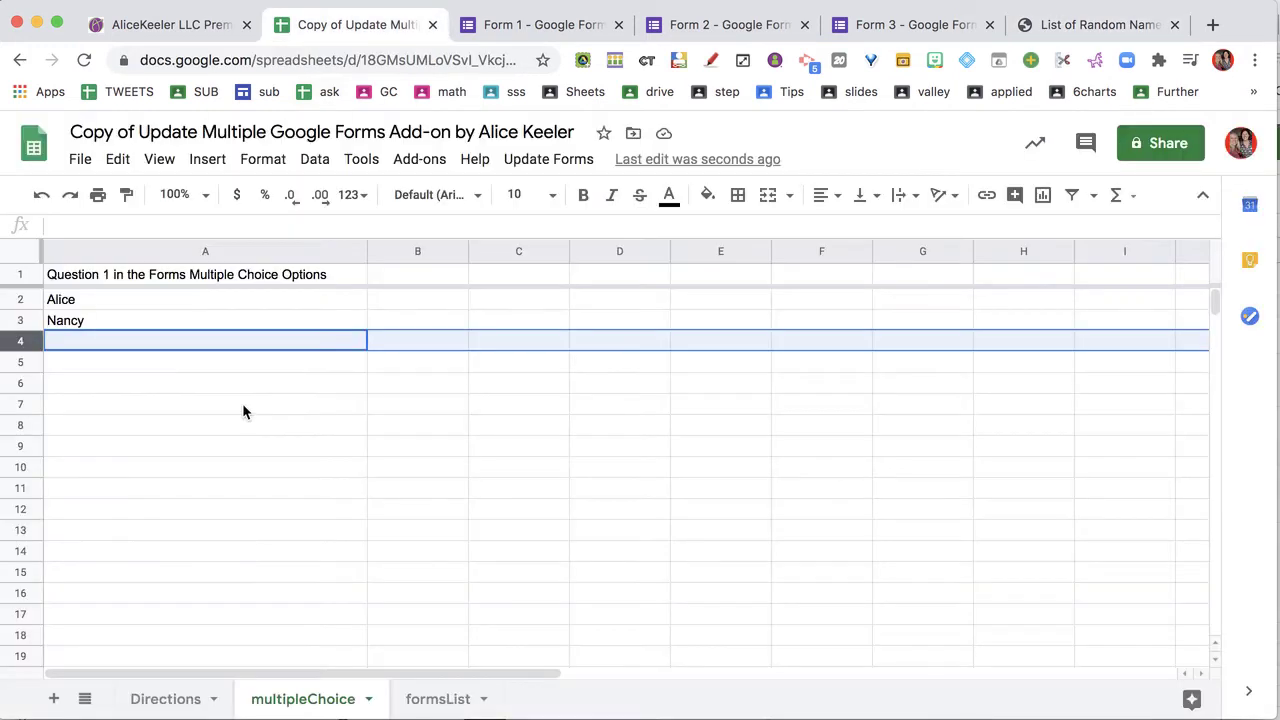
click(170, 303)
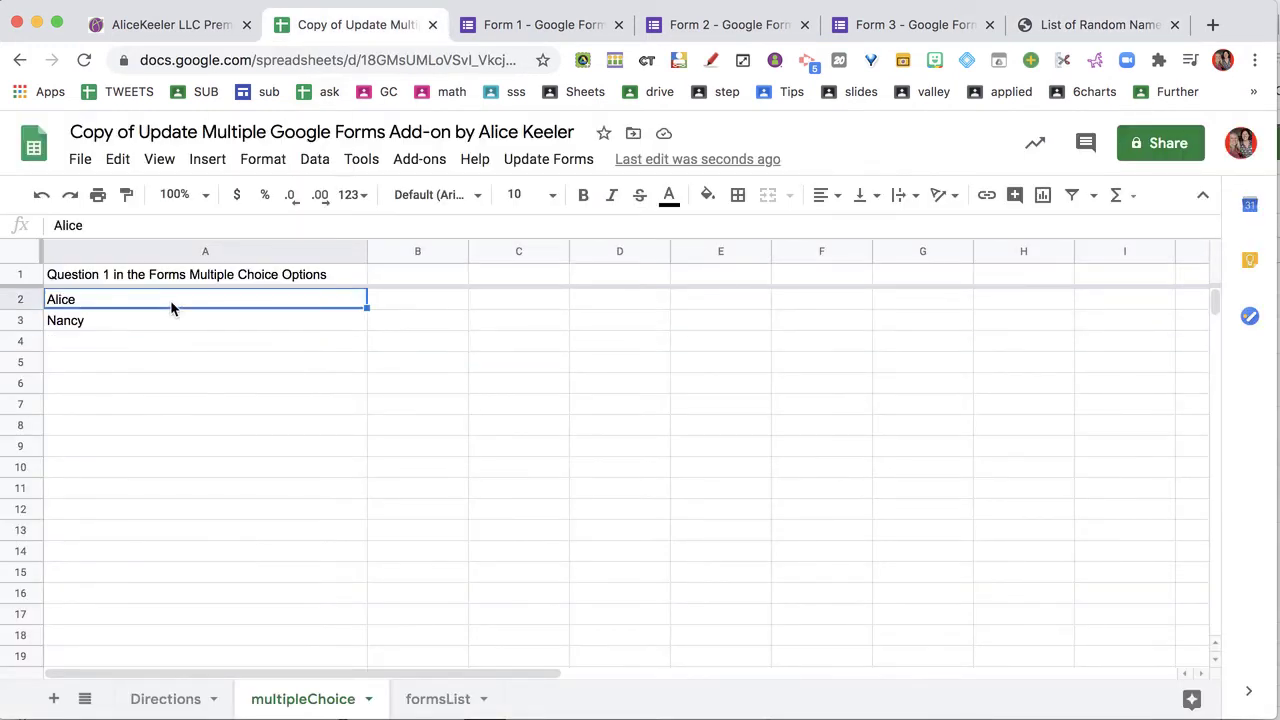
key(super+v)
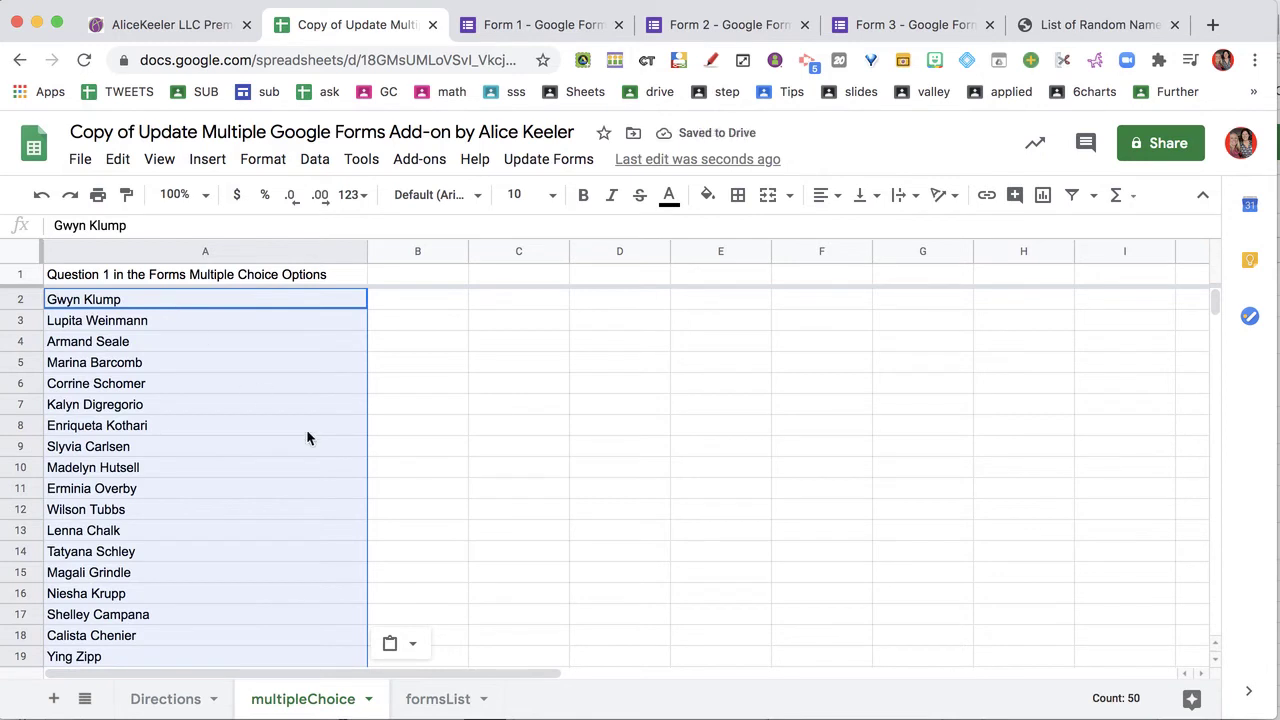
Run Update Forms > Update Forms to push the 50 names to every form
click(562, 161)
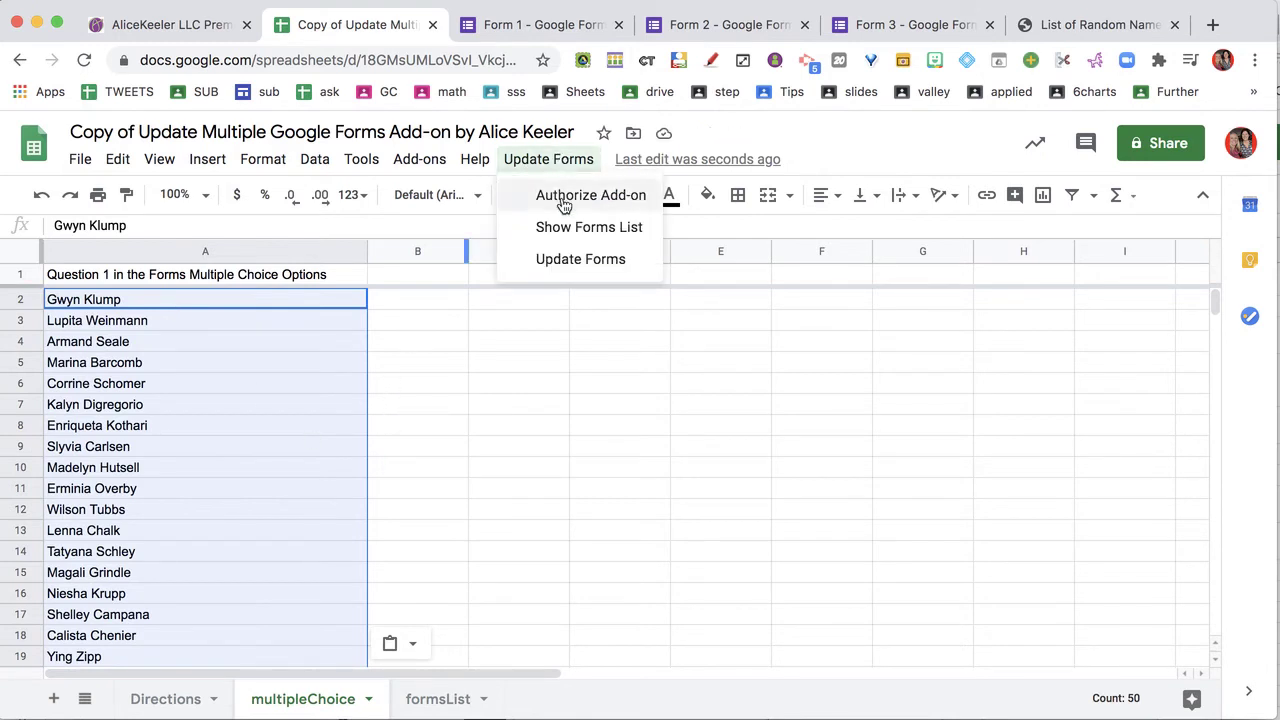
click(572, 258)
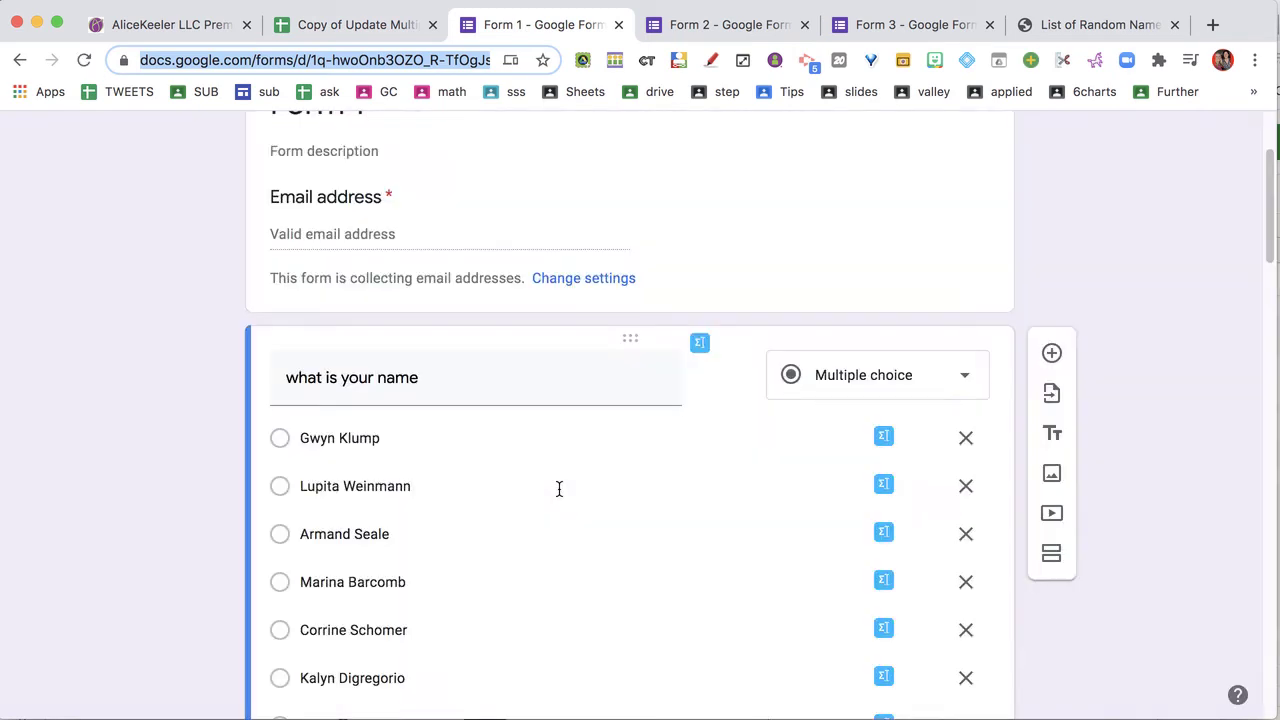
scroll(558, 487, down, 15)
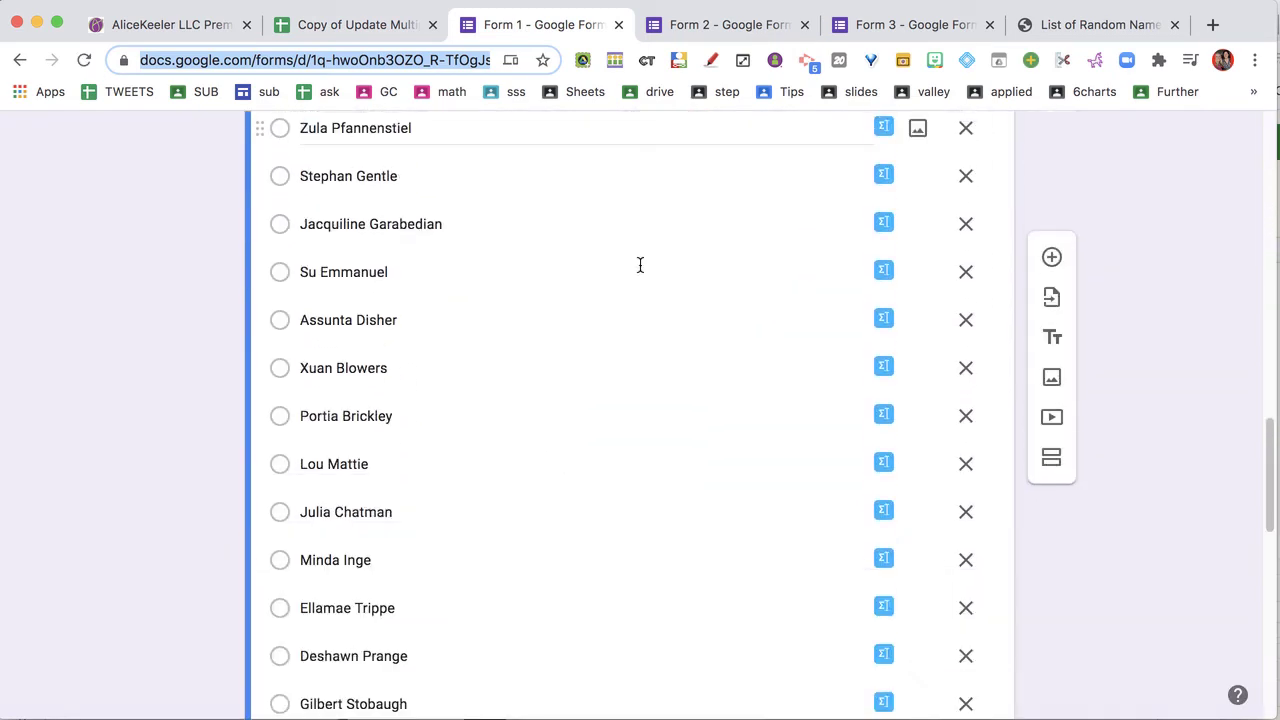
Check Forms 2 and 3, deleting two name choices from Form 3's question
click(703, 25)
scroll(494, 456, down, 10)
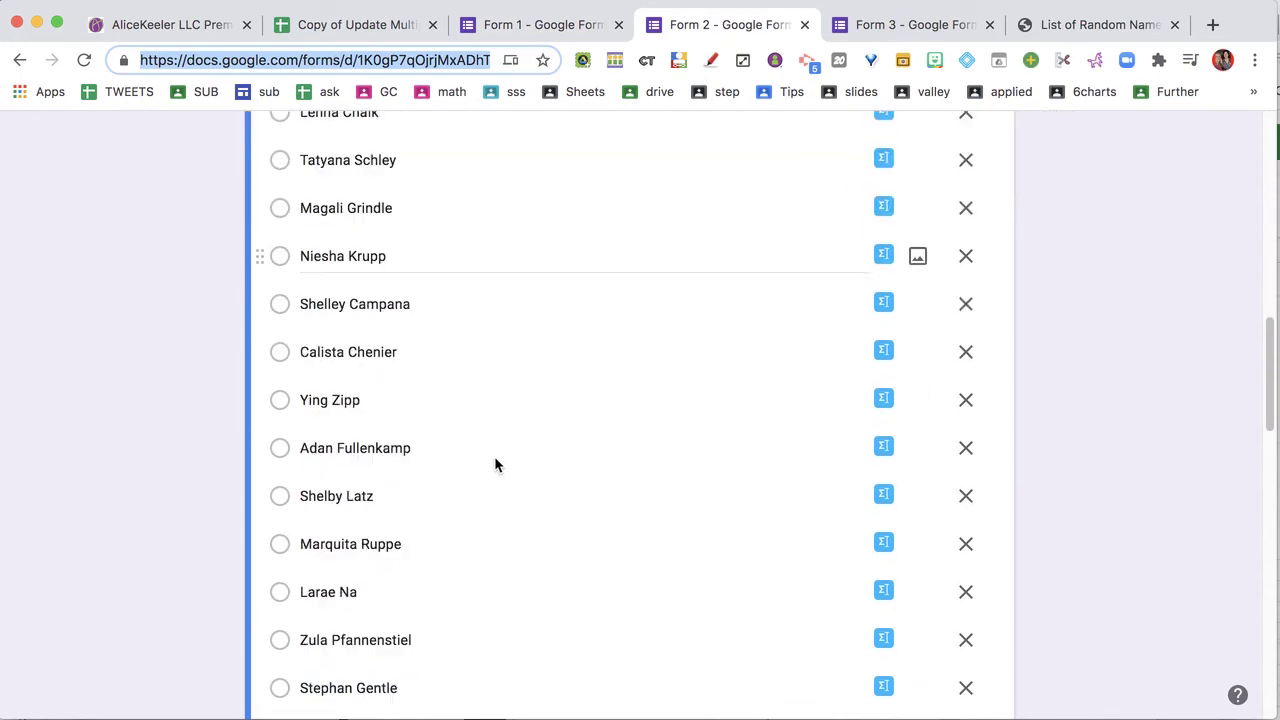
scroll(494, 463, down, 3)
click(905, 25)
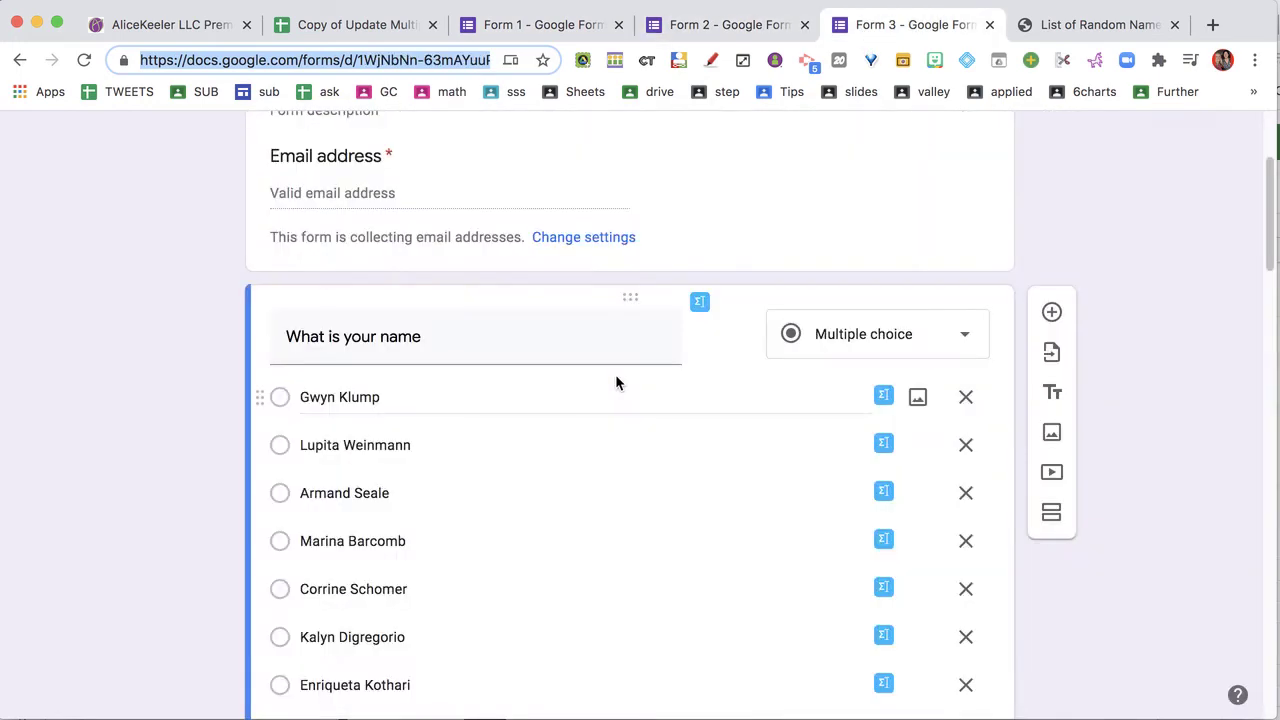
scroll(616, 383, down, 3)
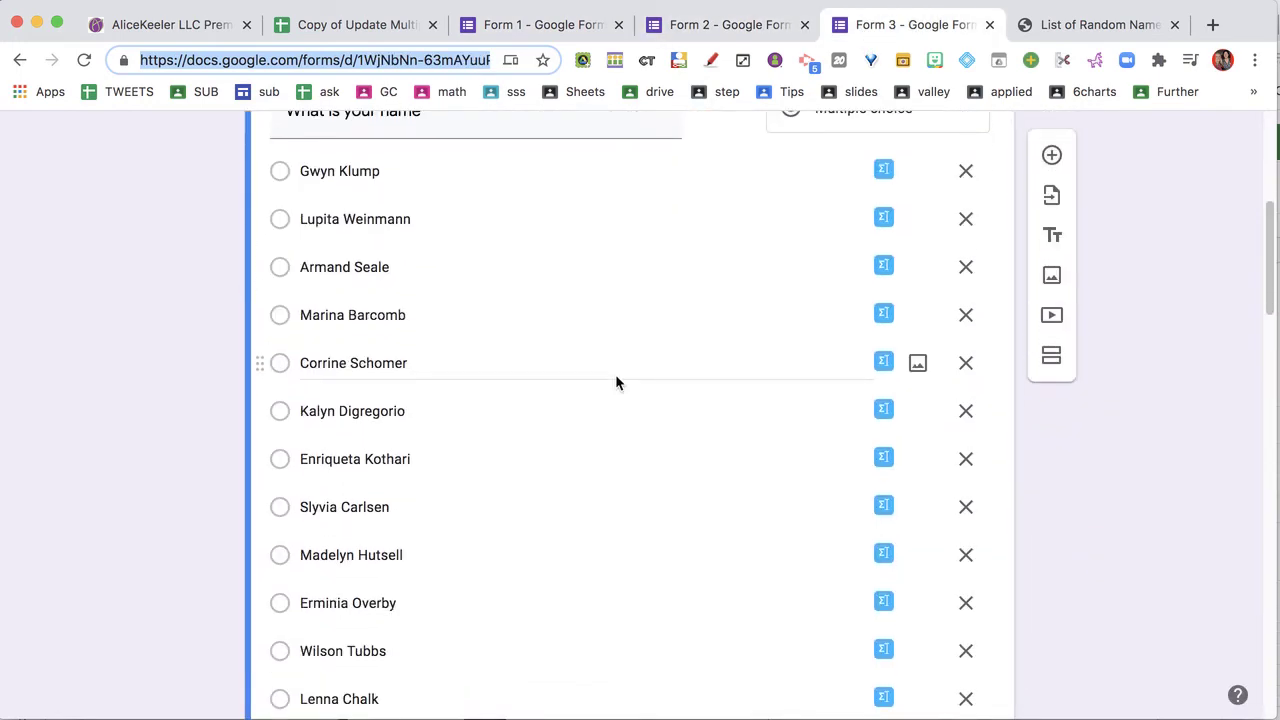
click(964, 358)
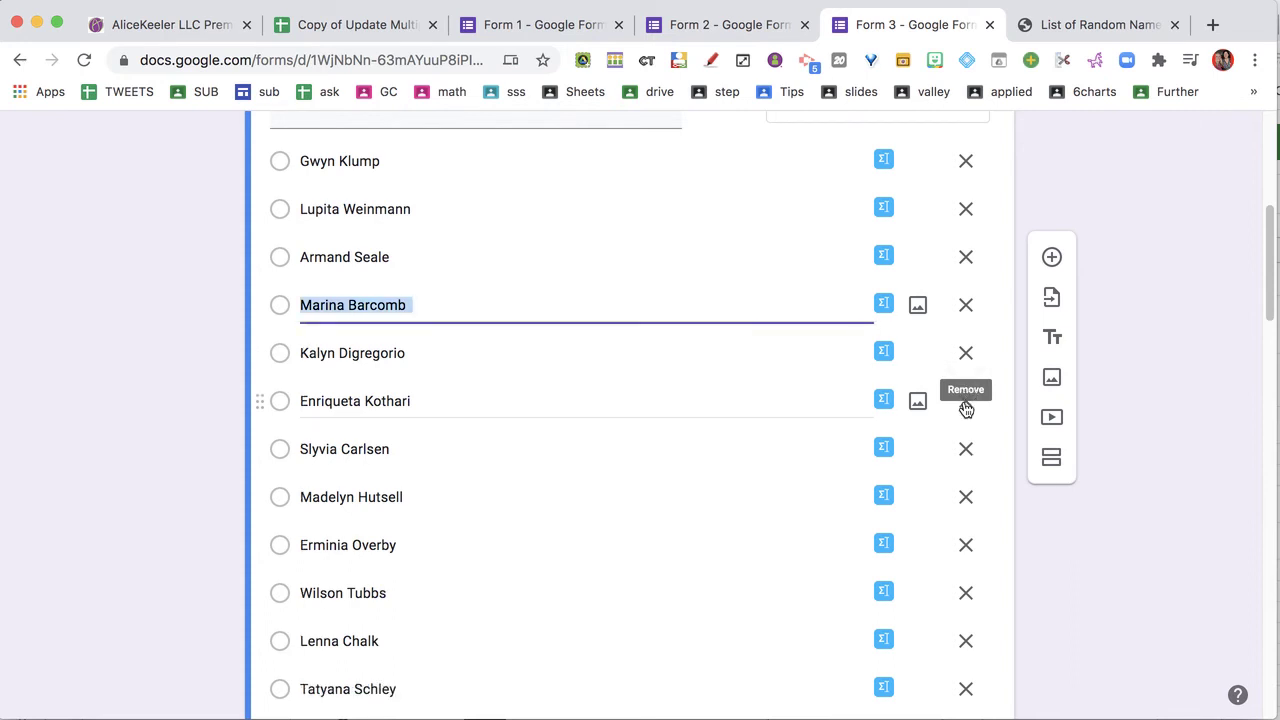
click(966, 408)
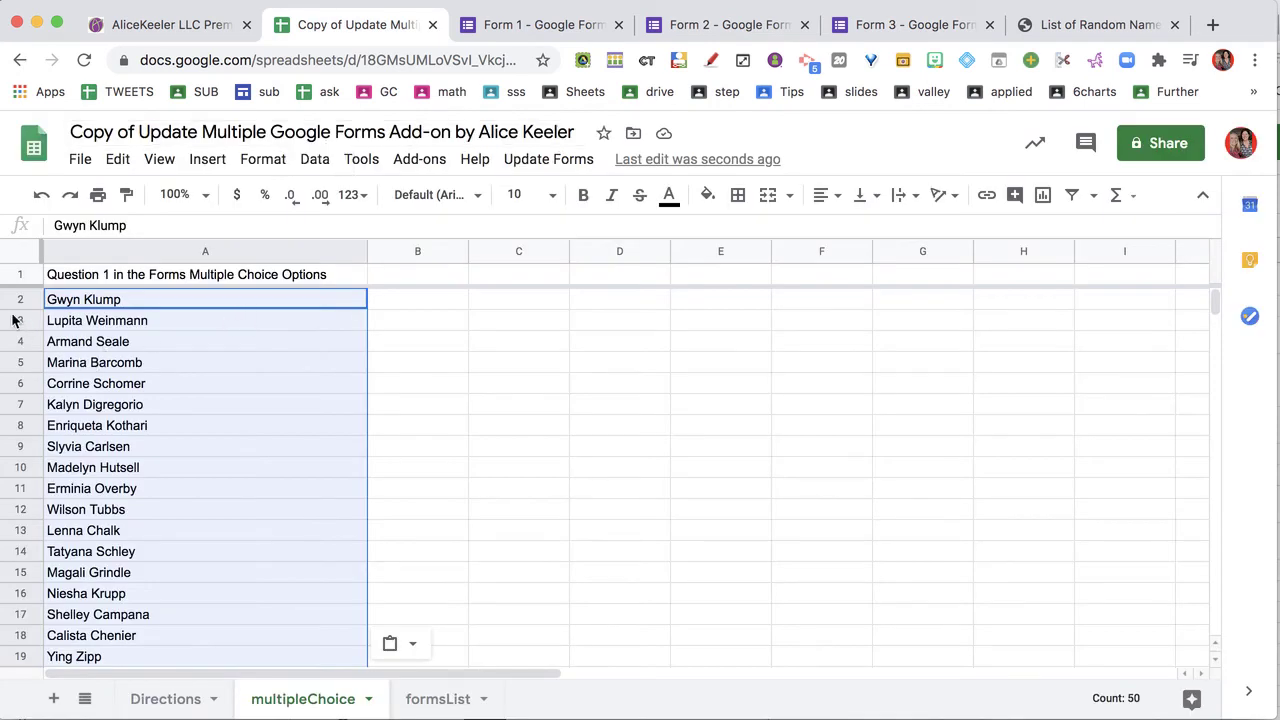
Delete rows 3 through 55 to clear the old random names
drag(22, 318, 32, 642)
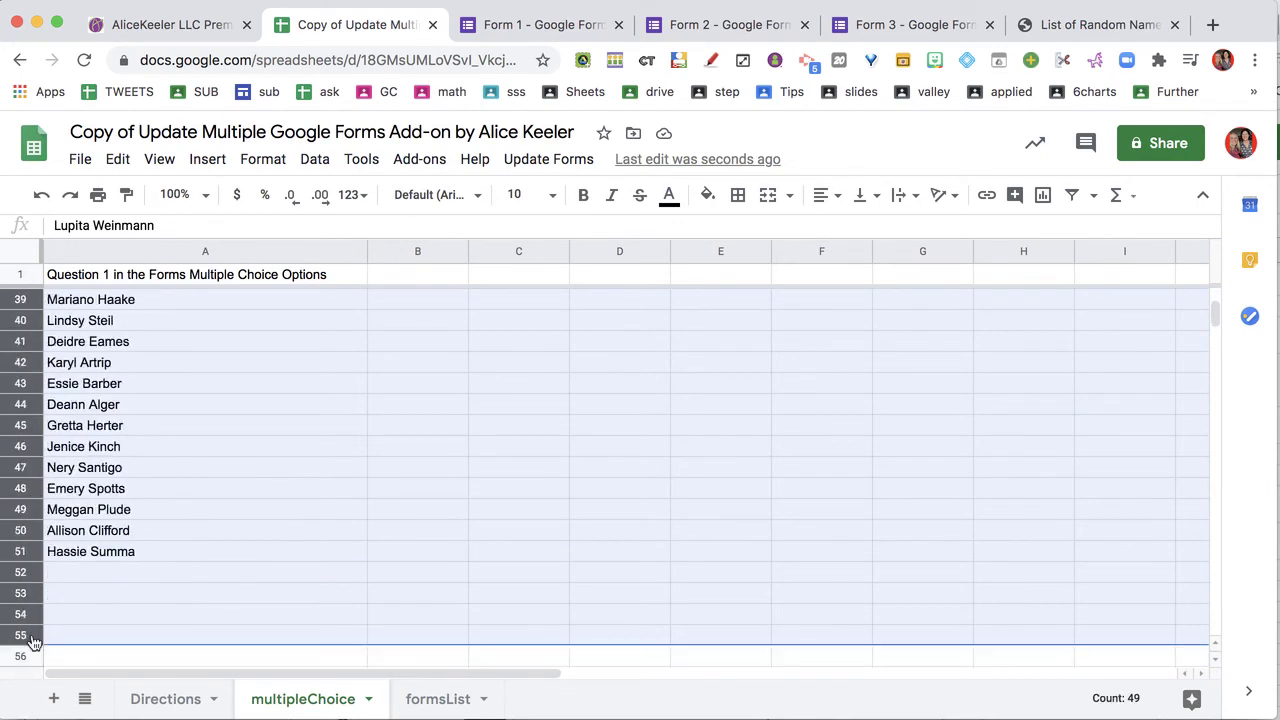
right_click(32, 640)
click(128, 399)
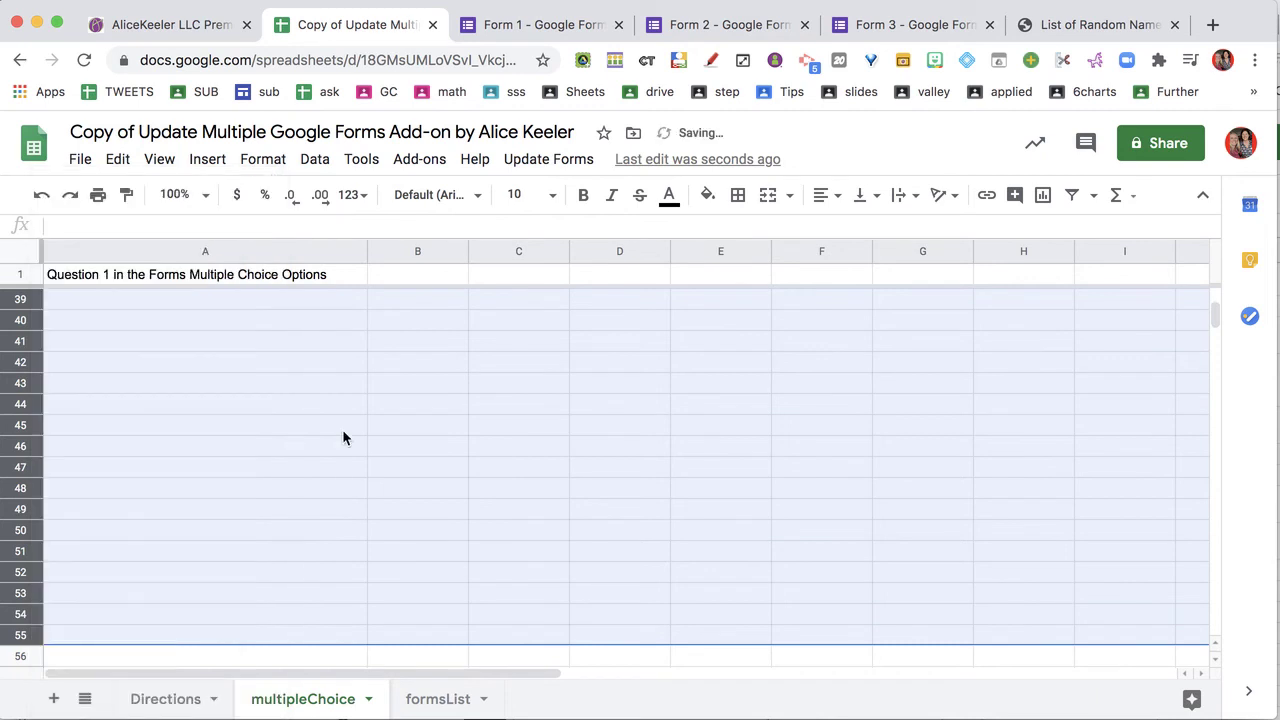
Enter Alice, Nancy, Paul, John and Carrie in cells A2 to A6
click(241, 297)
text(Alice)
key(Return)
text(Nancy)
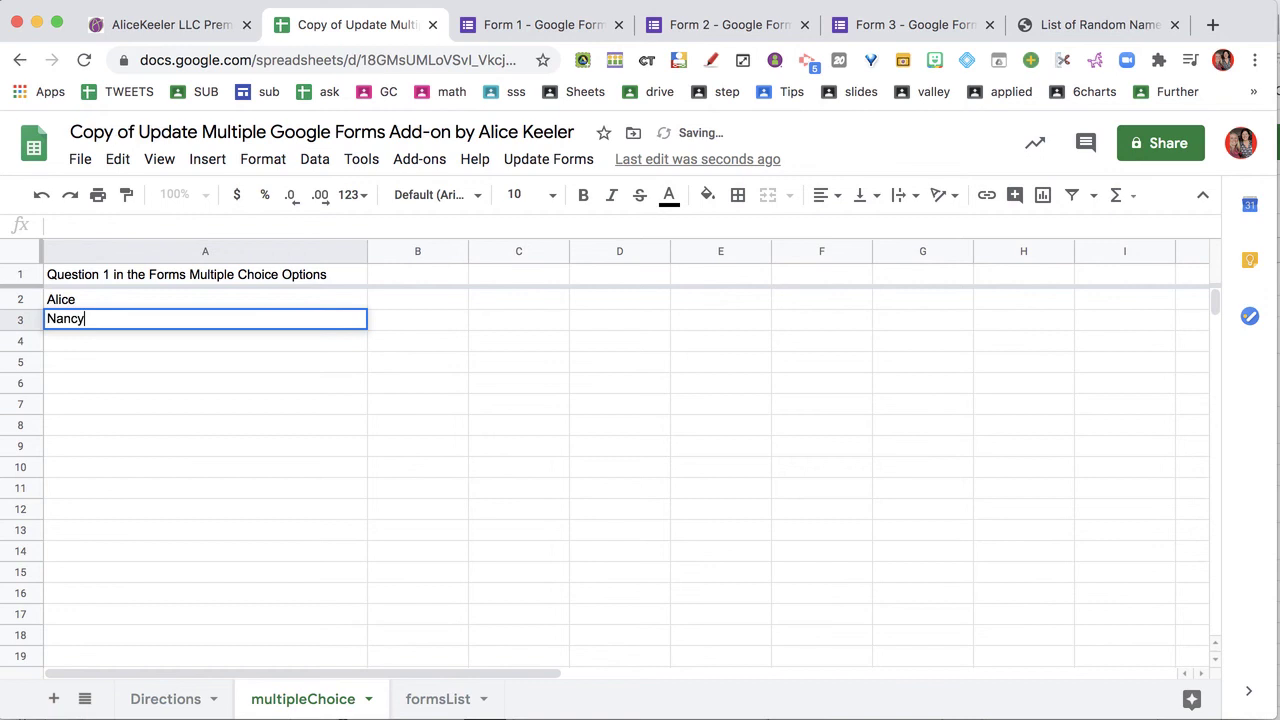
key(Return)
text(Paul)
key(Return)
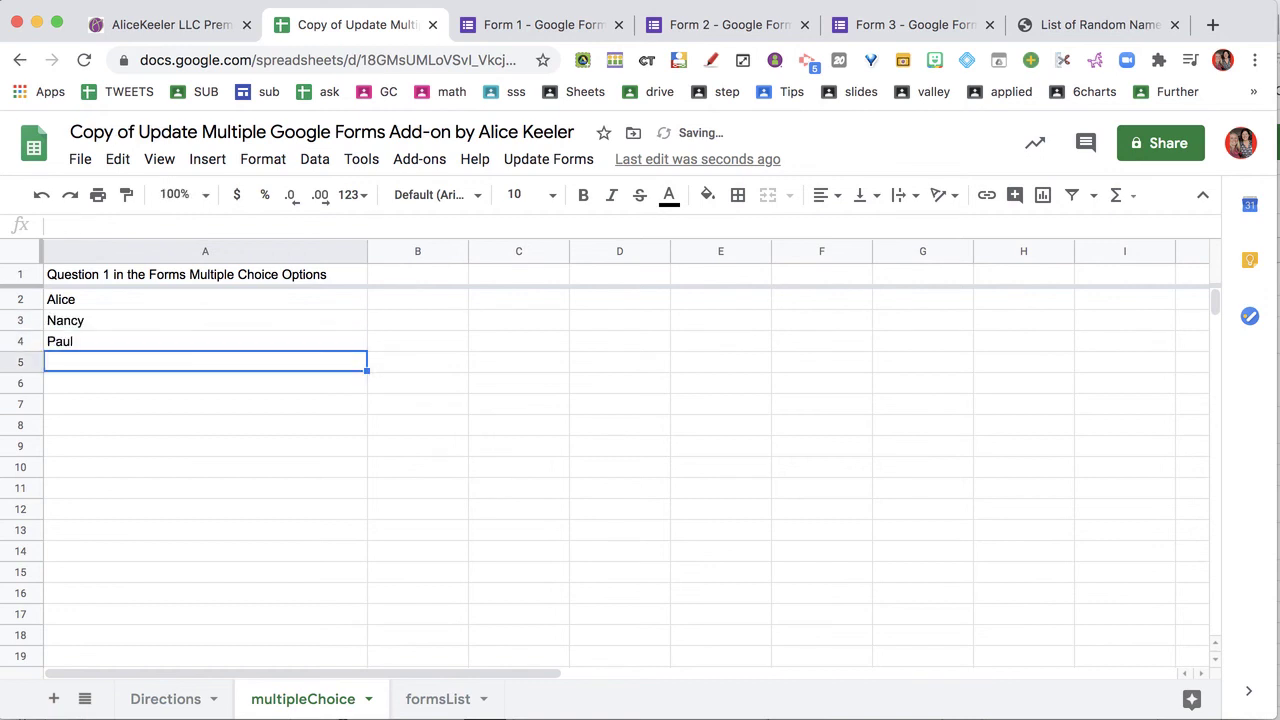
text(John)
key(Return)
text(Carrie)
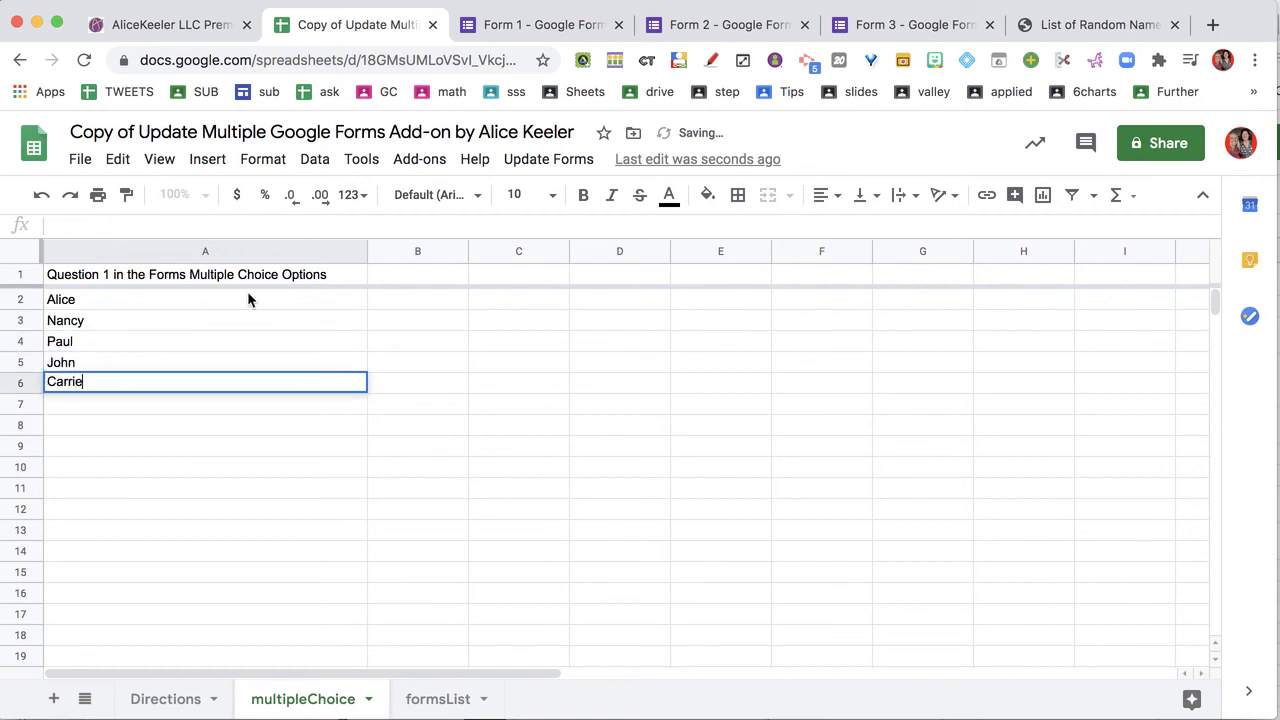
key(Return)
click(548, 159)
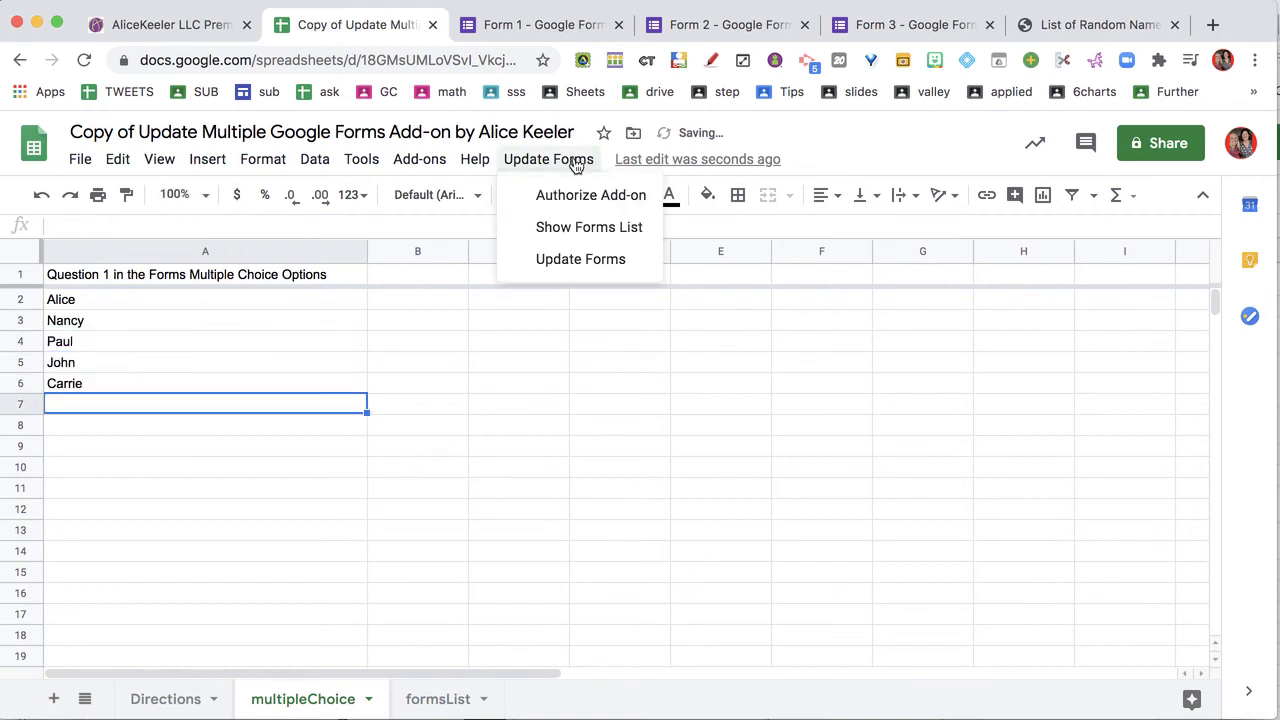
Run Update Forms to push the five names to every form, then check Form 2's choices
click(576, 262)
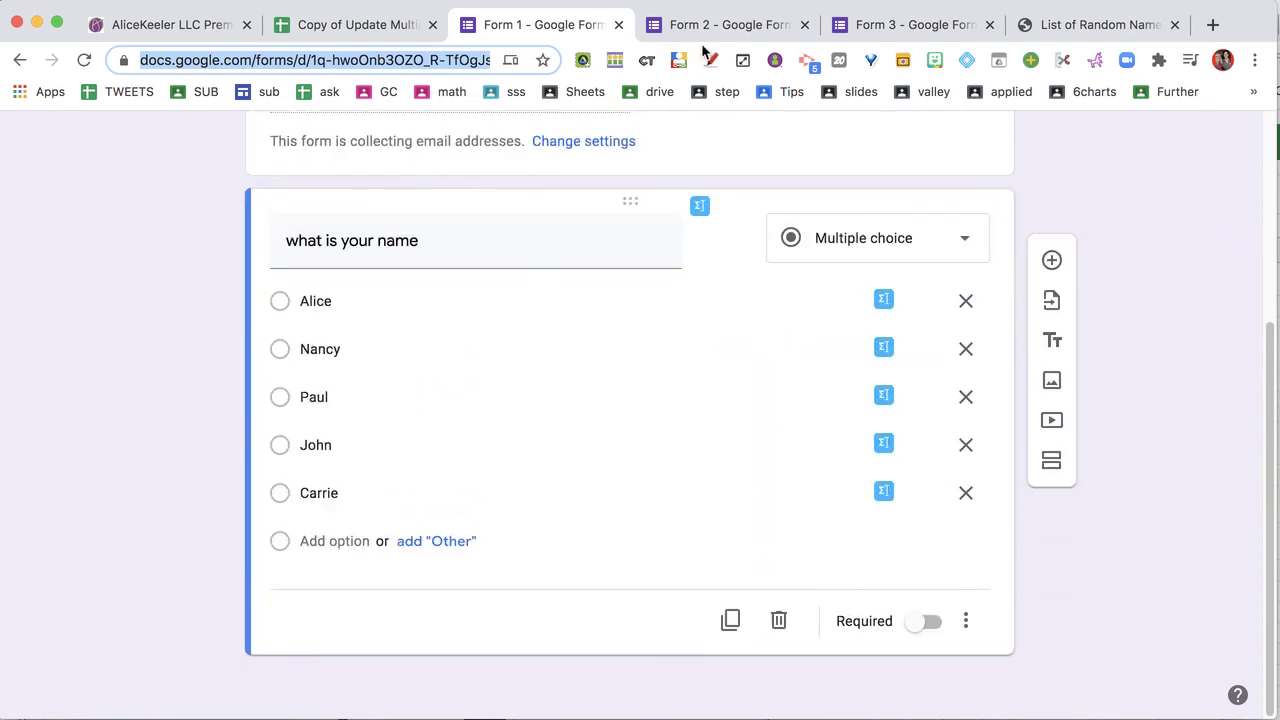
click(703, 27)
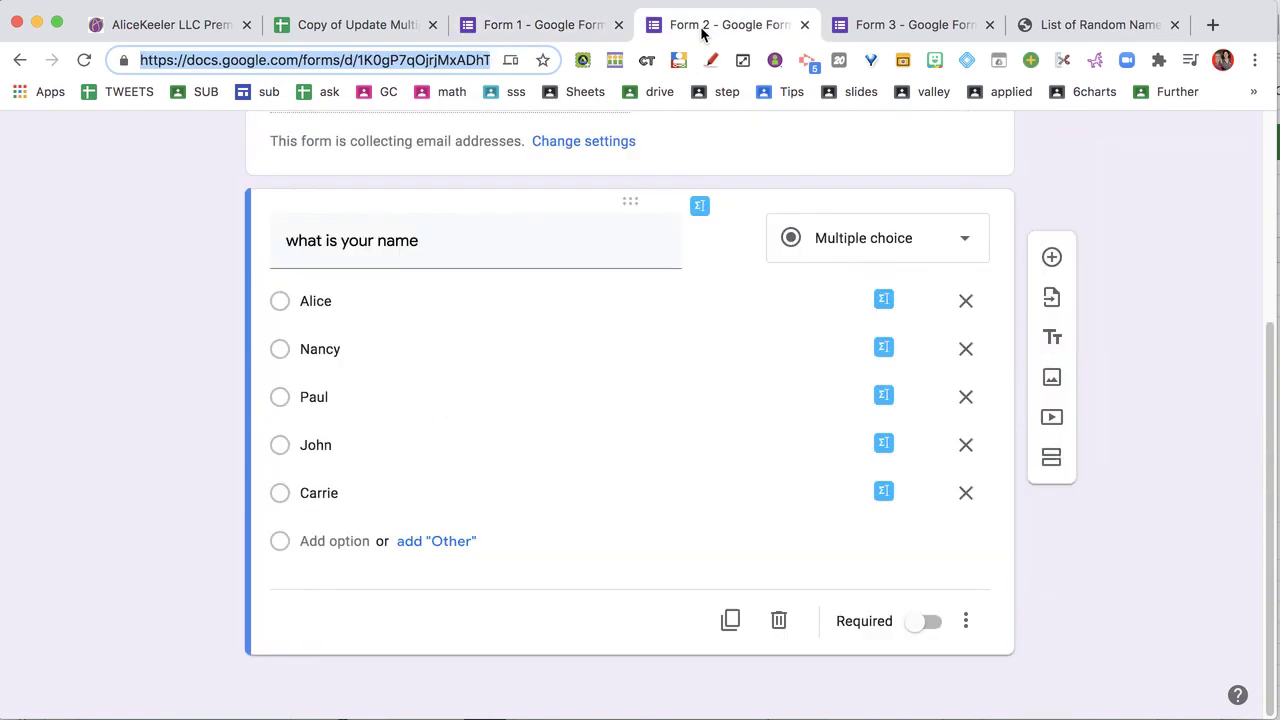